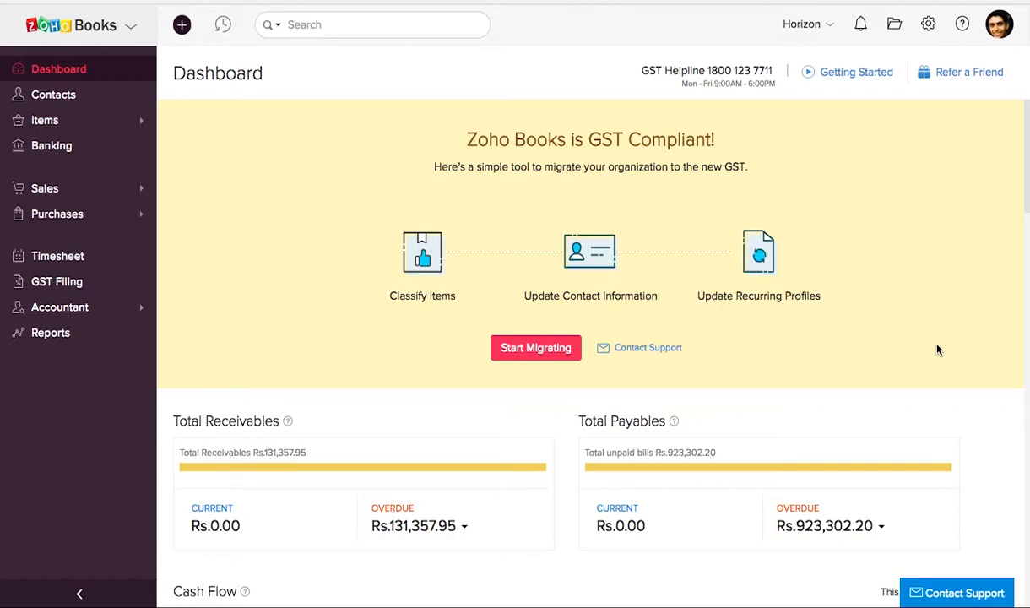
Open the Kotak Bank Current Account from the banking overview and review its full list of transactions
left_click(64, 144)
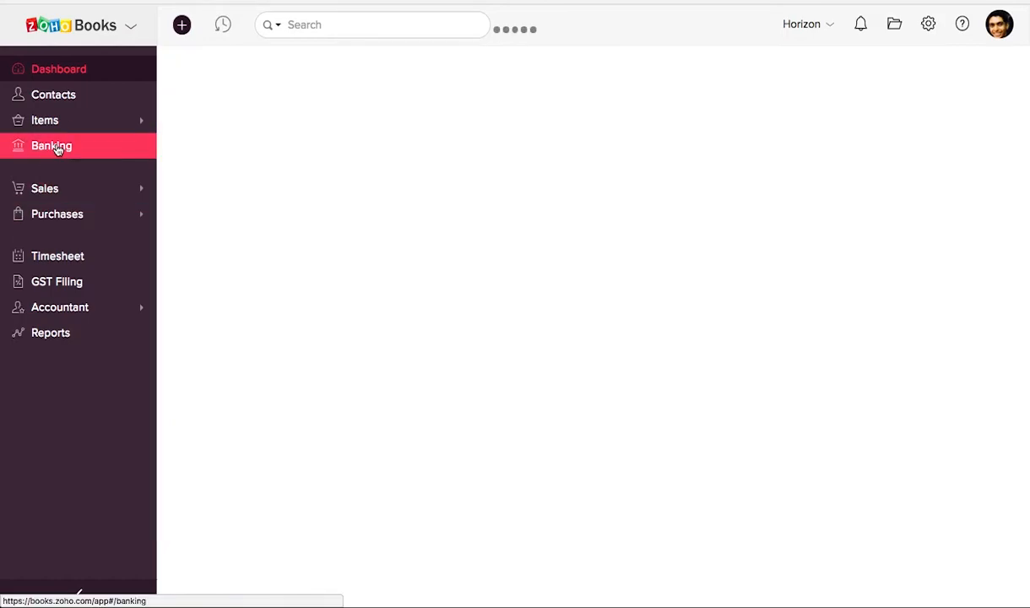
scroll(664, 385, "down", 3)
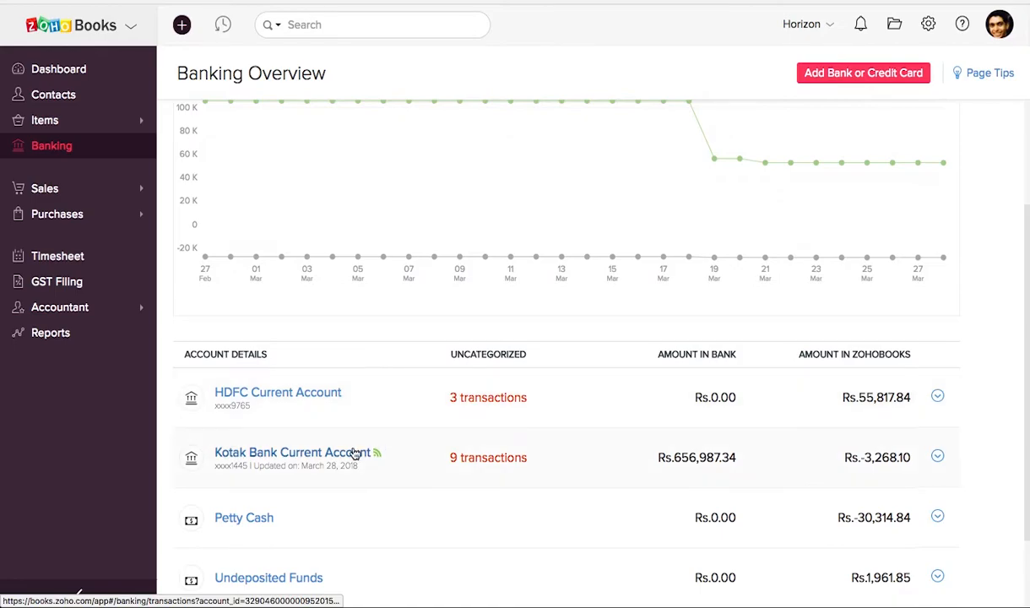
left_click(331, 456)
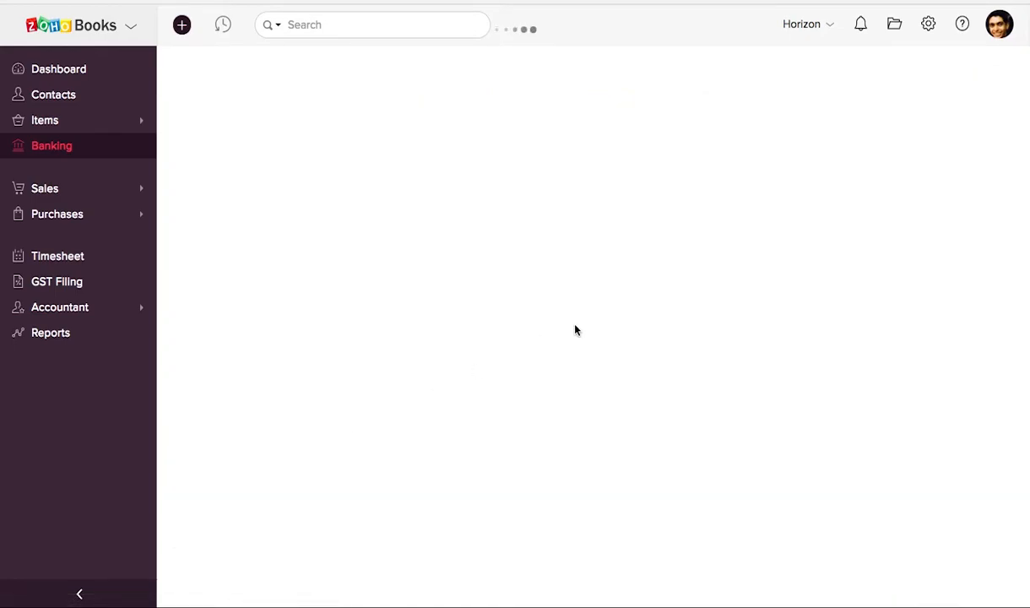
scroll(642, 402, "down", 1)
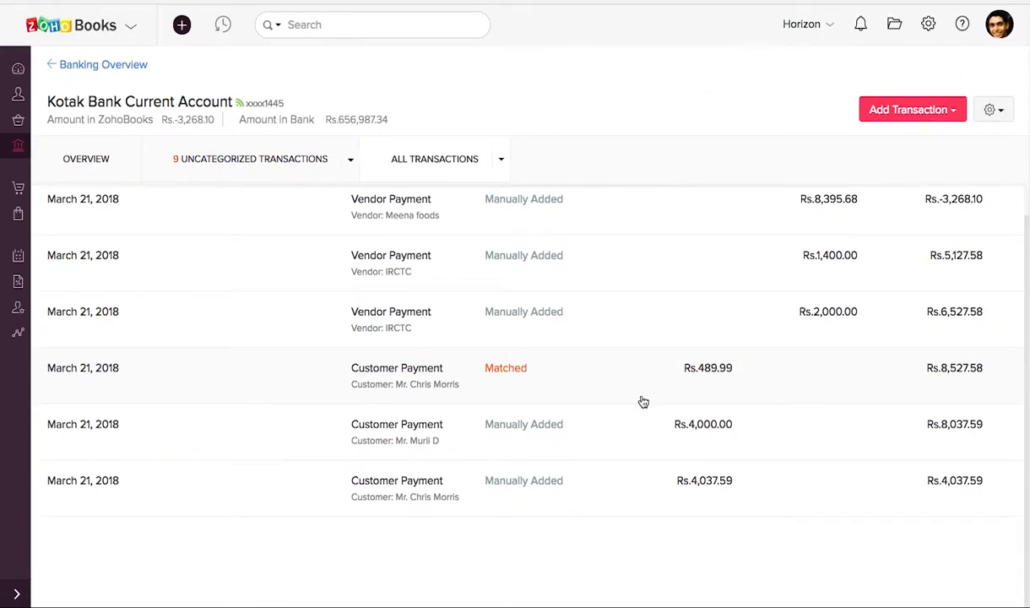
scroll(642, 401, "up", 1)
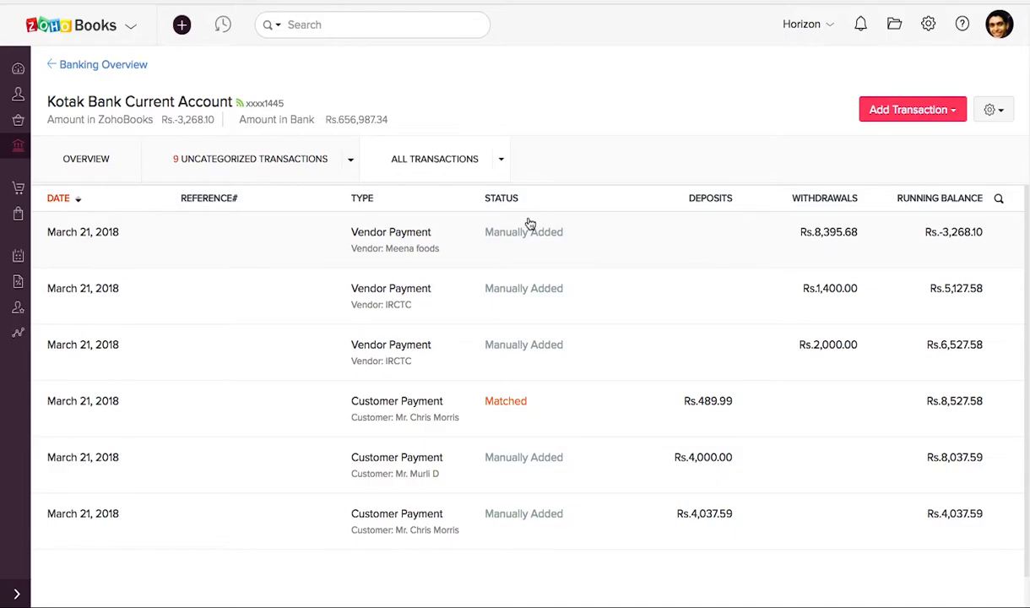
Open the Reminders settings to view the manual and automated invoice reminders
left_click(19, 71)
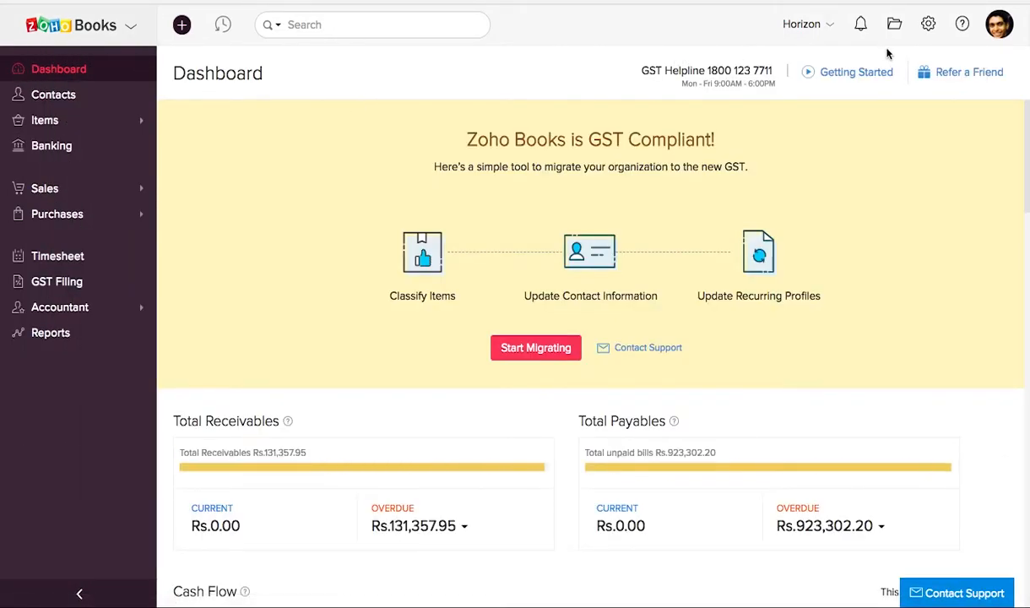
left_click(927, 24)
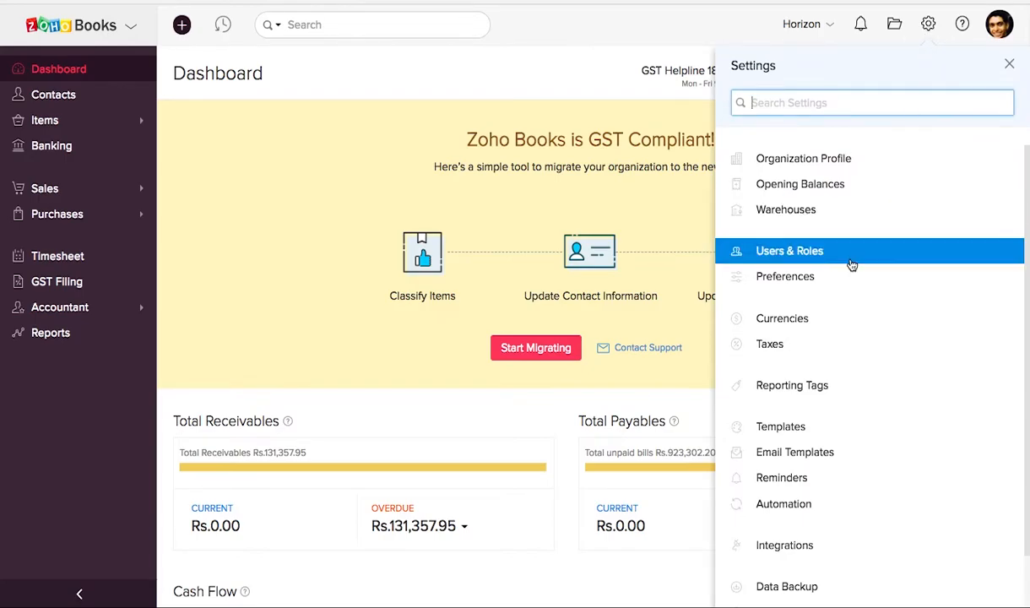
left_click(781, 478)
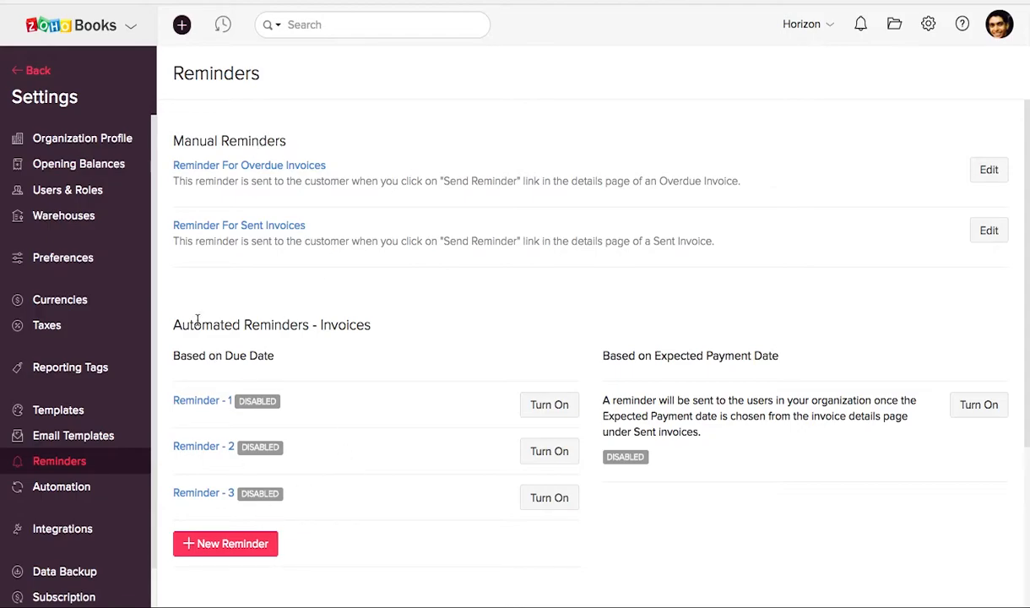
Start a new recurring invoice and dismiss the Advanced Contacts Search tip
left_click(16, 76)
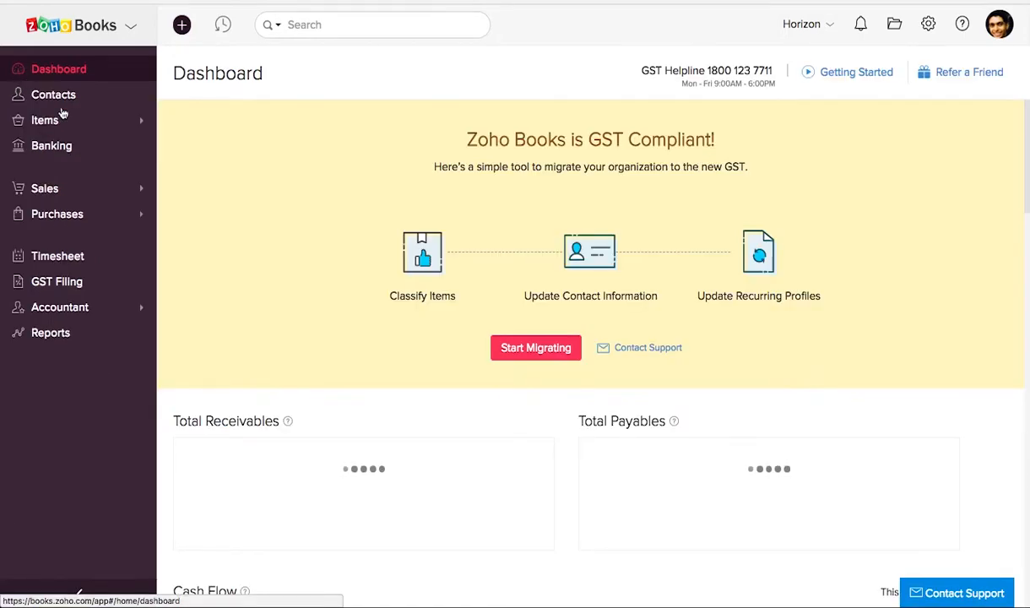
left_click(51, 201)
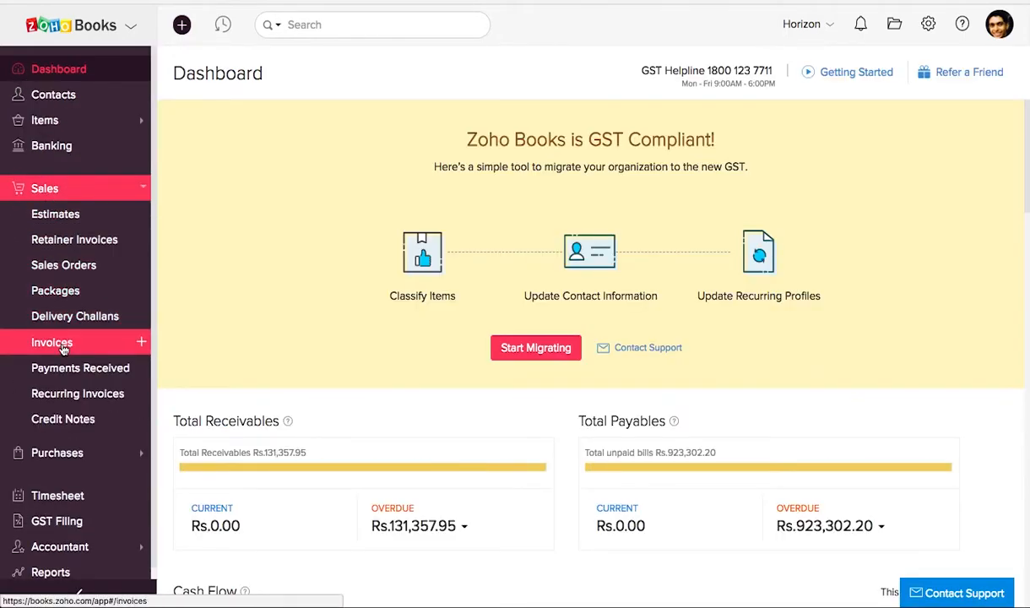
left_click(88, 394)
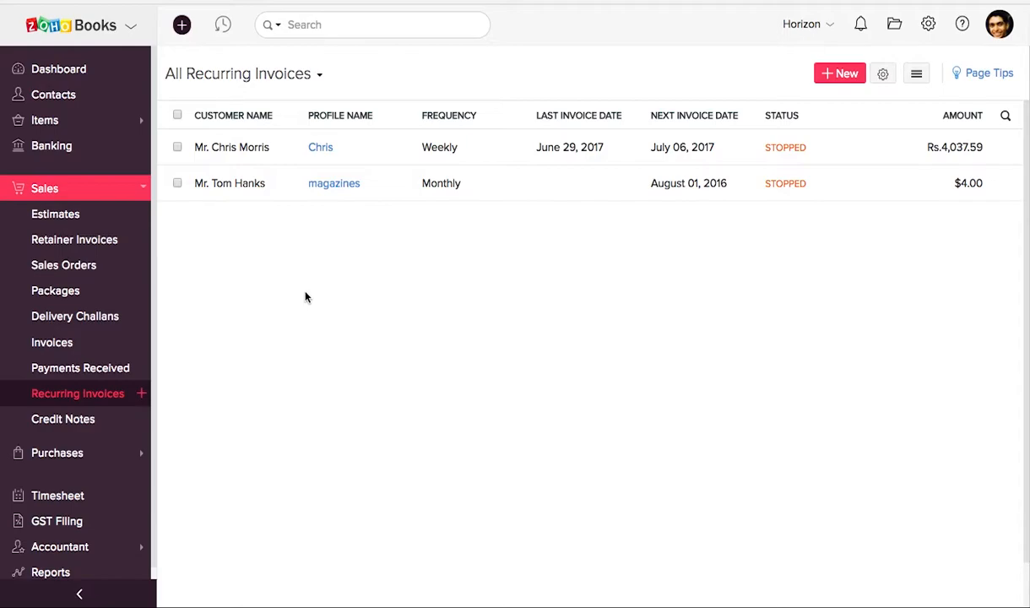
left_click(839, 75)
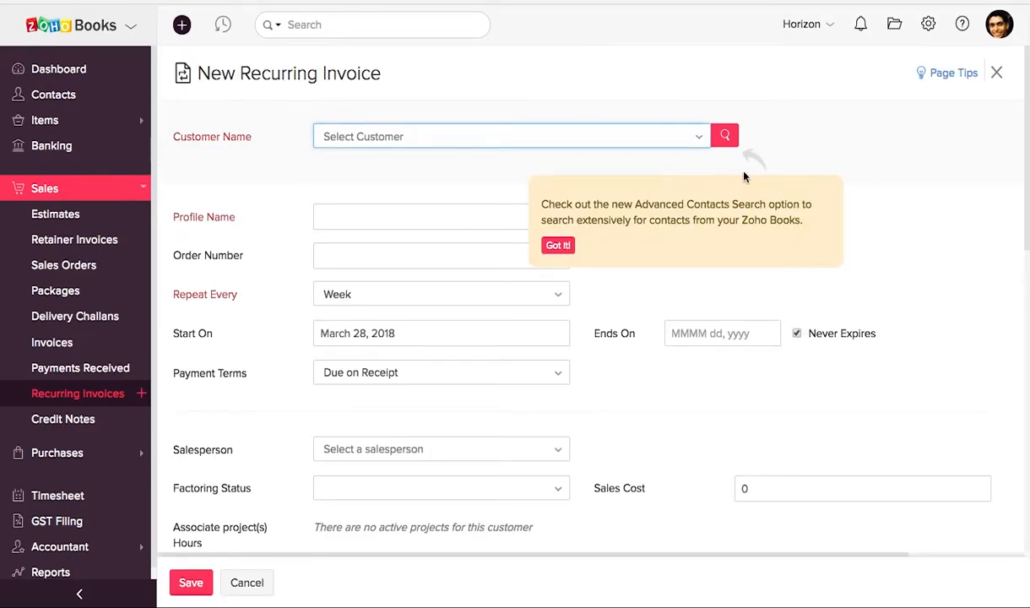
left_click(547, 241)
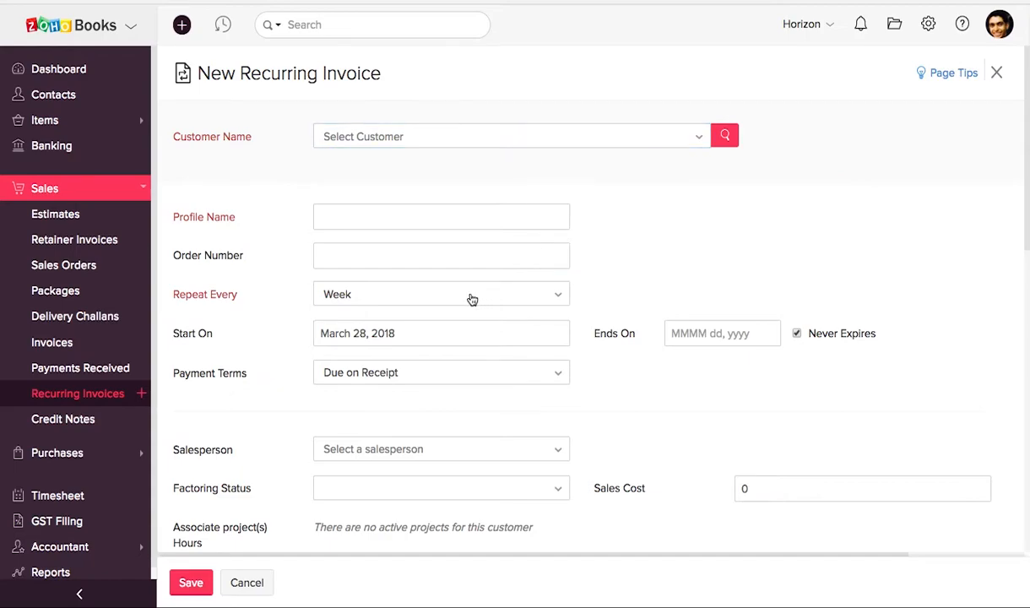
View the repeat intervals available for the recurring invoice without choosing a different one
scroll(372, 209, "down", 1)
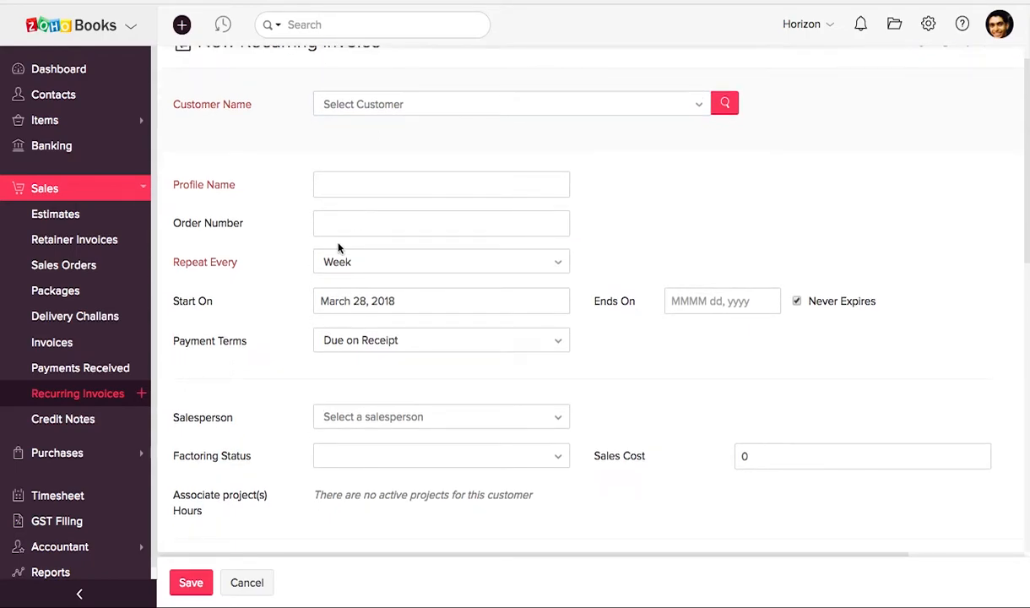
left_click(340, 262)
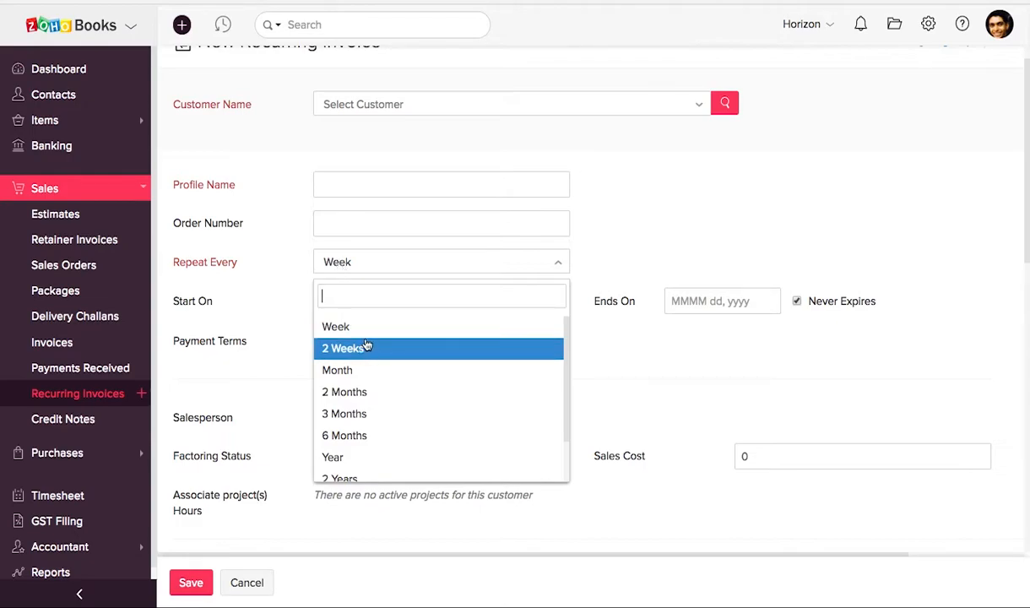
scroll(356, 388, "down", 1)
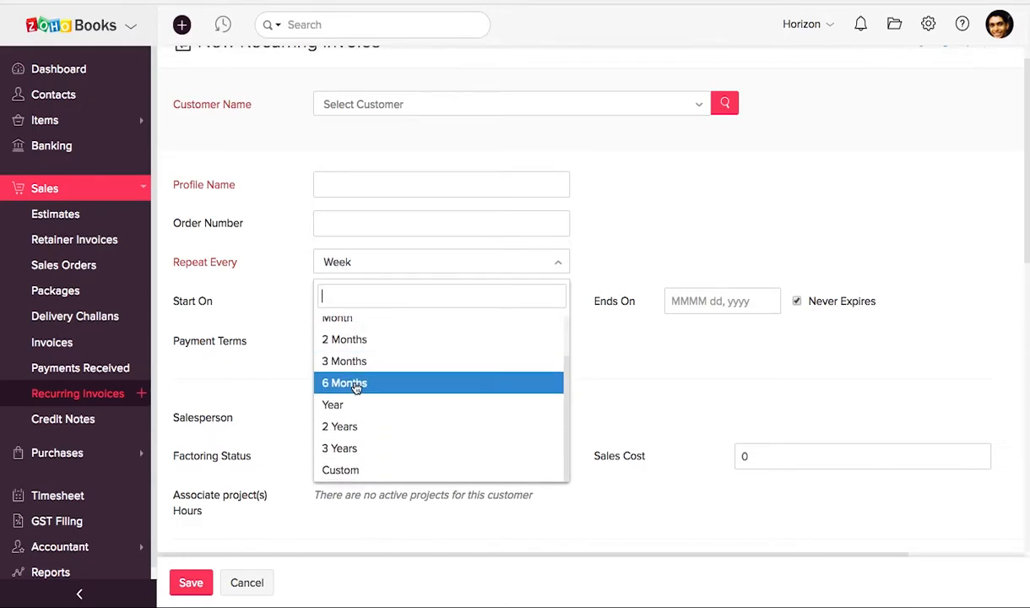
scroll(356, 387, "down", 2)
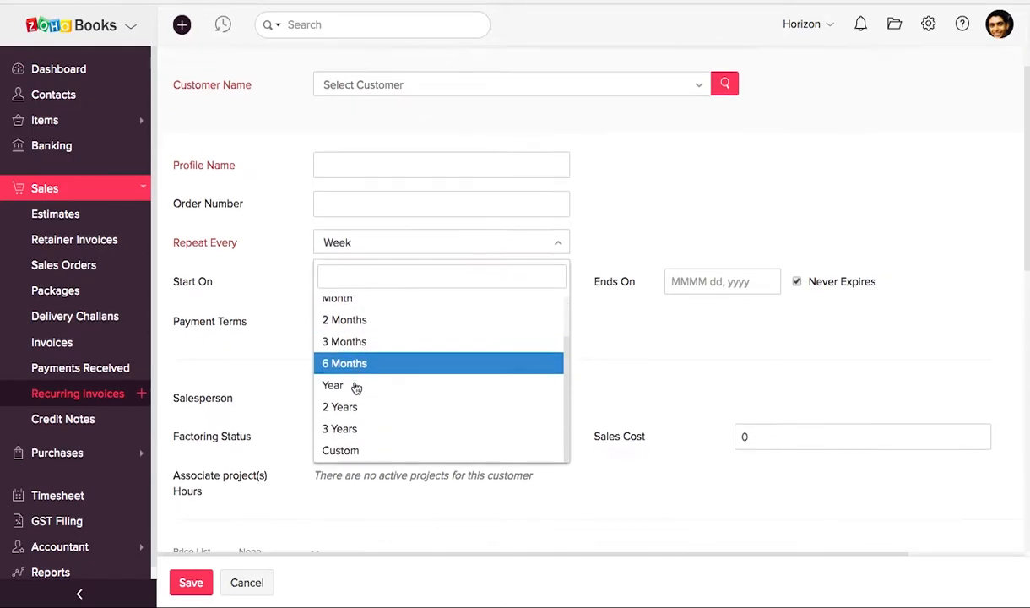
left_click(684, 314)
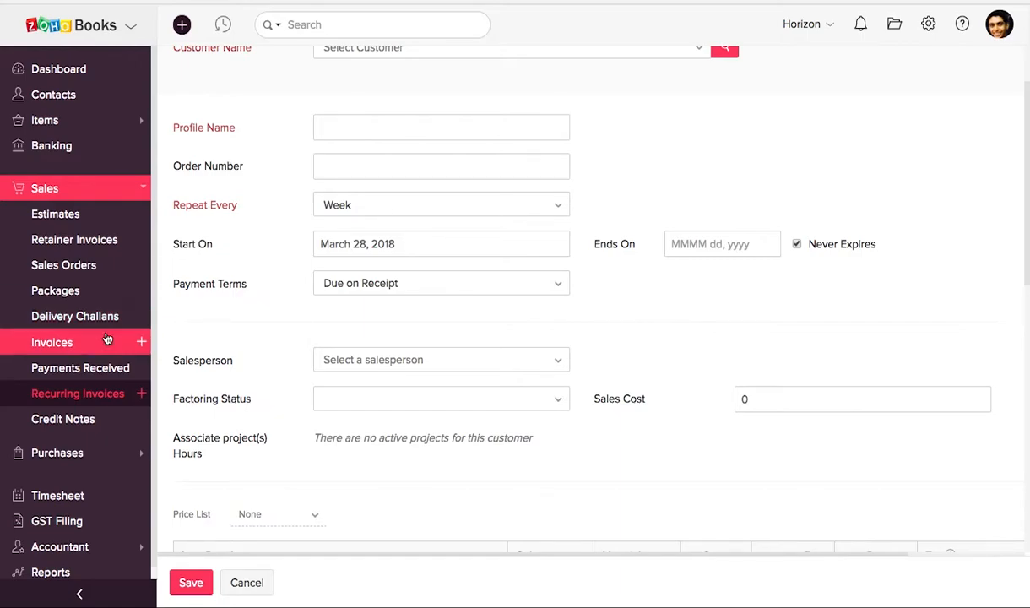
Start a new recurring expense, view its available repeat intervals, and leave the form for the dashboard without saving
scroll(93, 342, "down", 1)
left_click(61, 413)
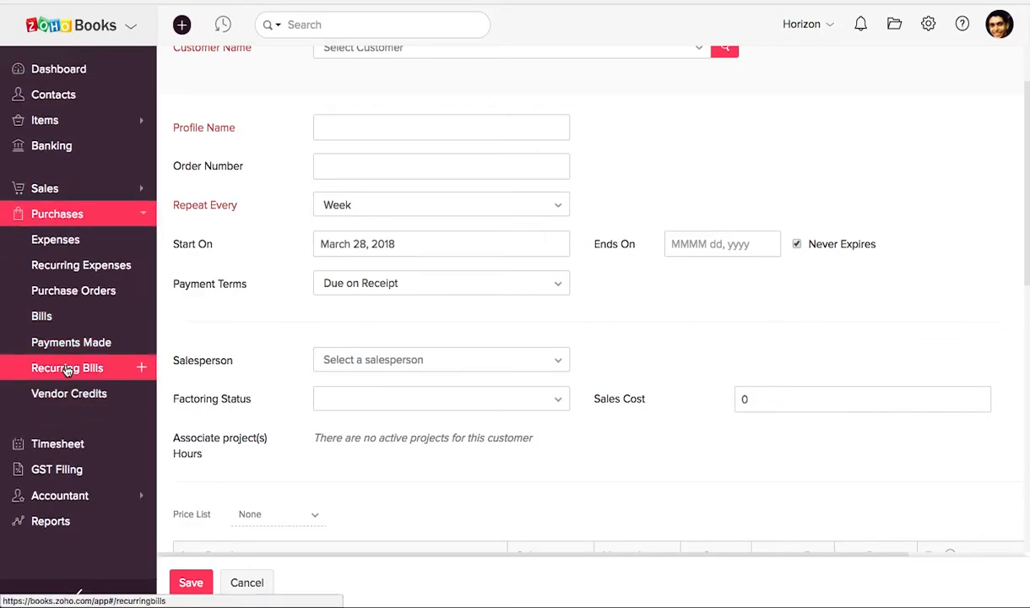
left_click(74, 267)
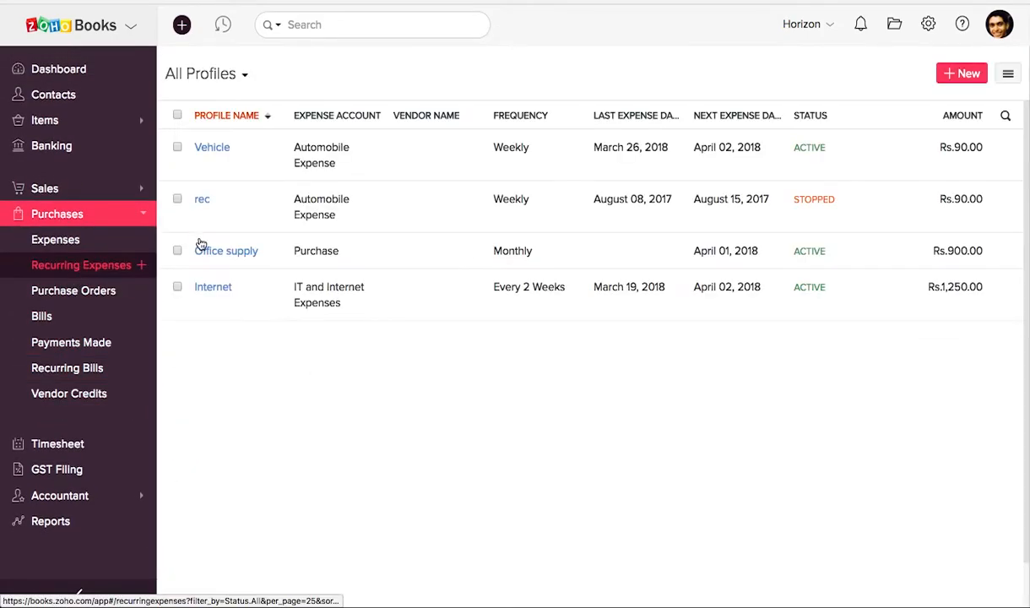
left_click(971, 75)
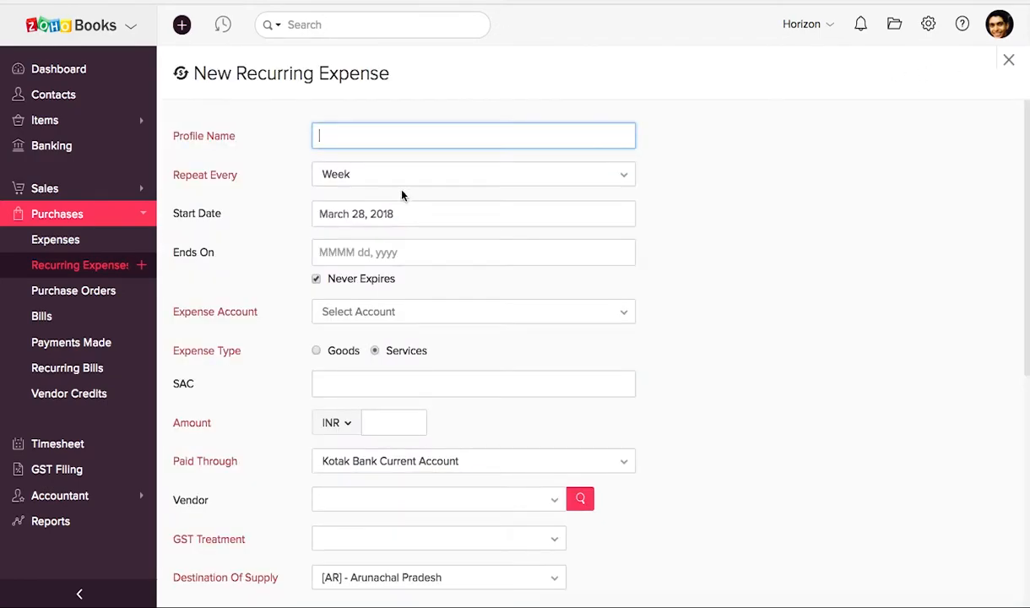
left_click(376, 175)
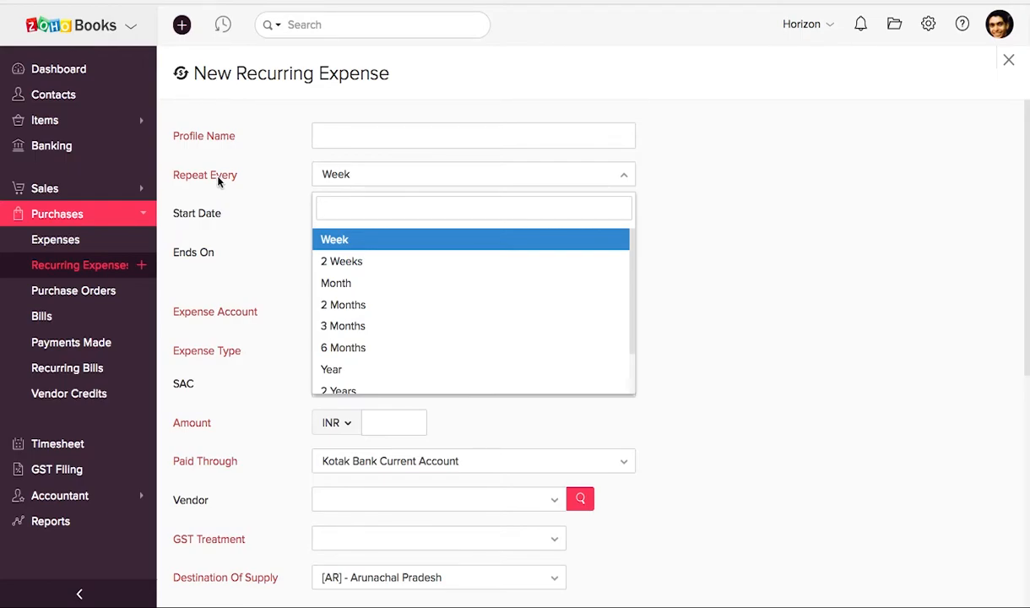
left_click(76, 78)
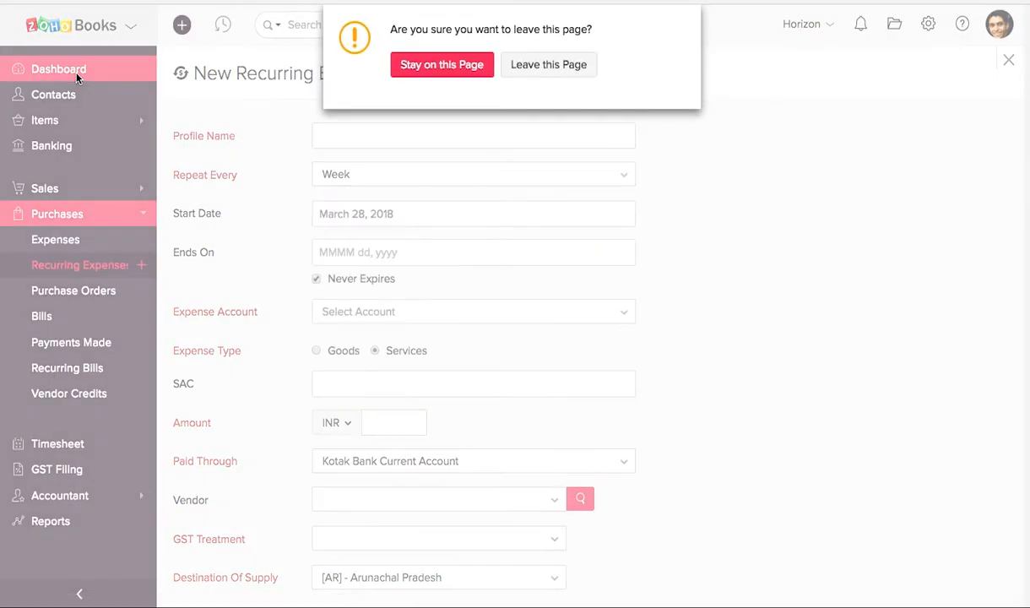
left_click(527, 77)
Start a new workflow rule in the Automation settings
scroll(874, 279, "down", 2)
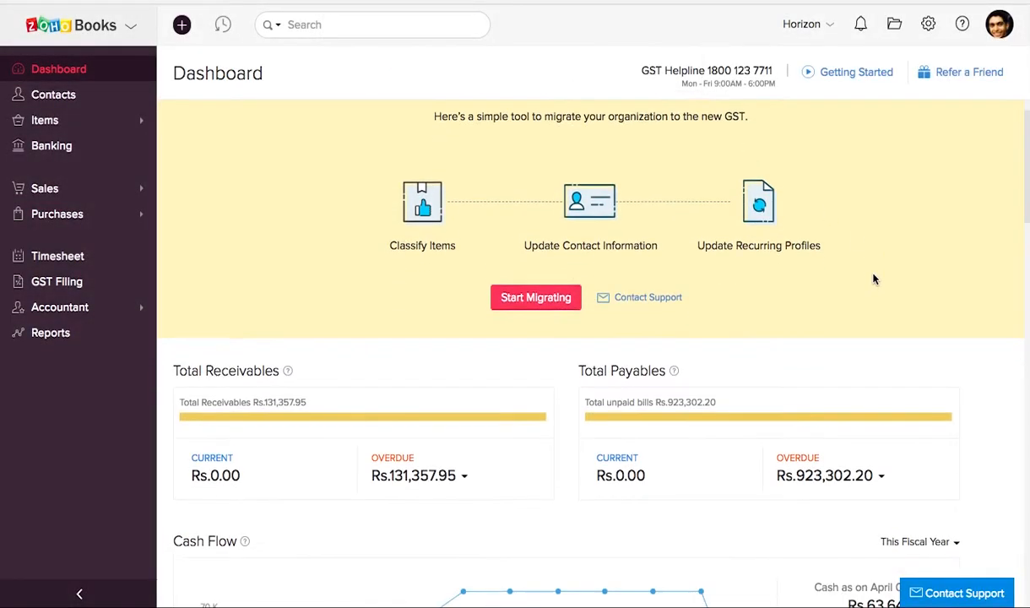
left_click(927, 25)
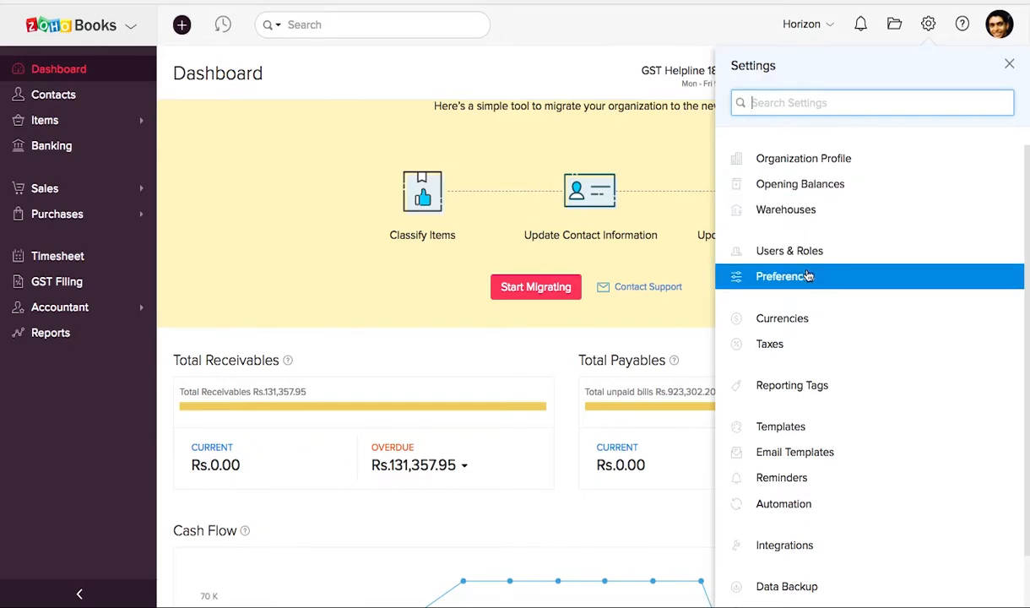
left_click(785, 505)
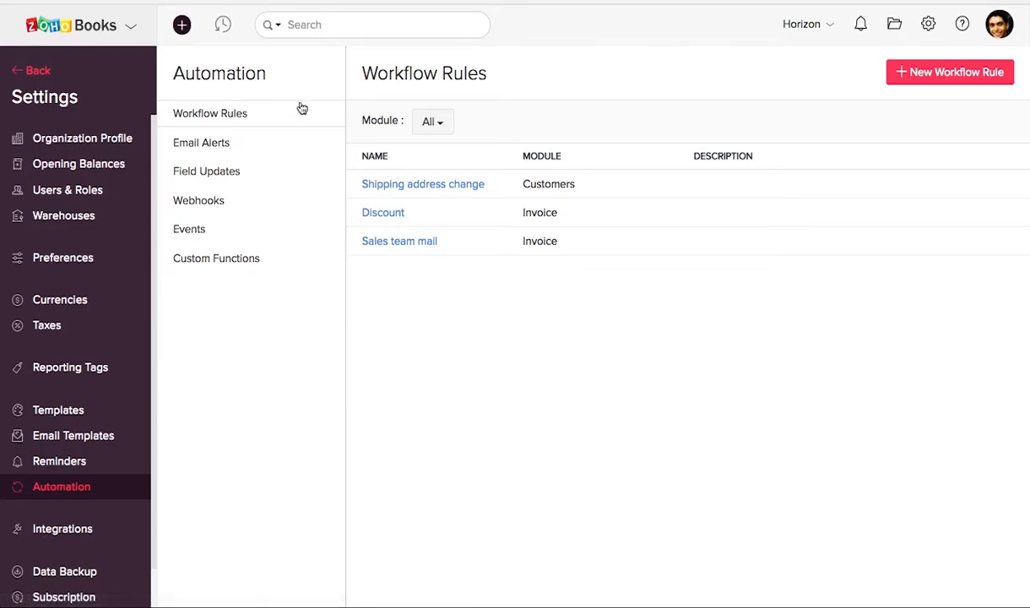
left_click(928, 76)
Name the Invoice workflow rule "Invoice discount" and describe it as "Discount on invoices above 10k"
left_click(510, 204)
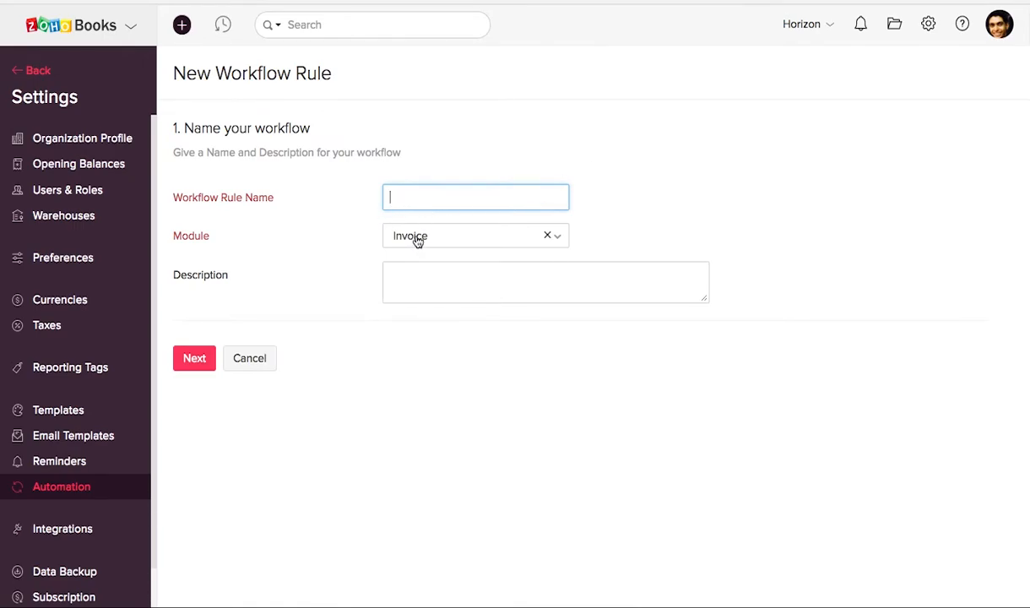
type("Invoice discount")
left_click(425, 280)
type("Discount on invoices")
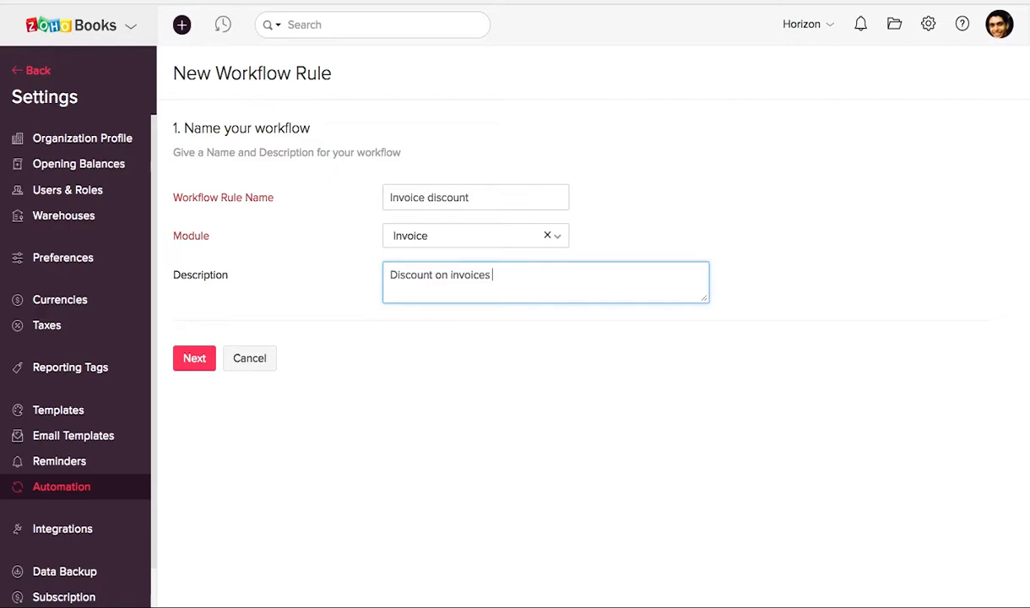
type(" above 10k")
left_click(194, 356)
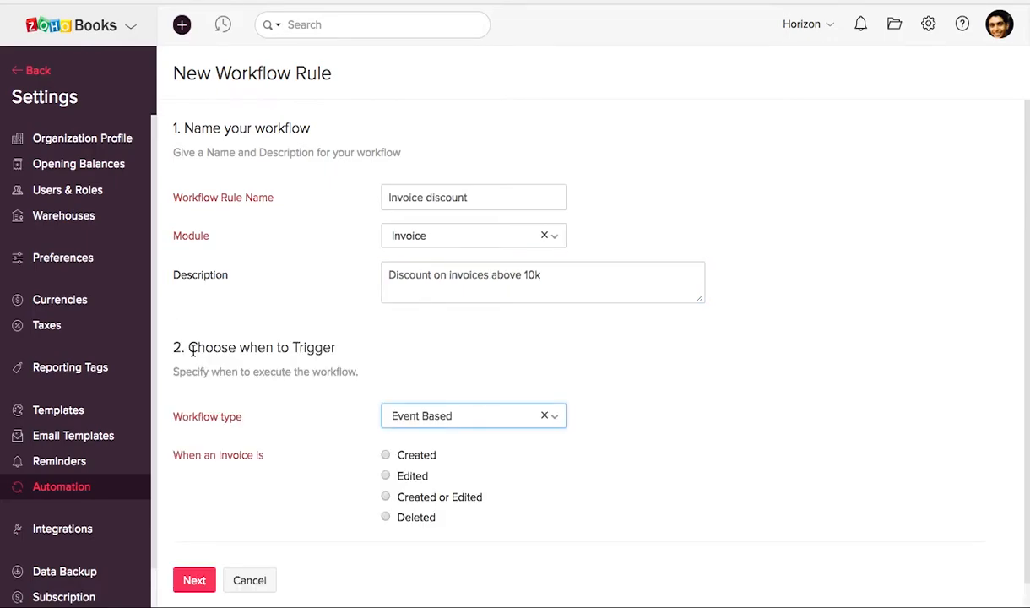
Set the event-based workflow to trigger when an invoice is created
scroll(391, 373, "down", 1)
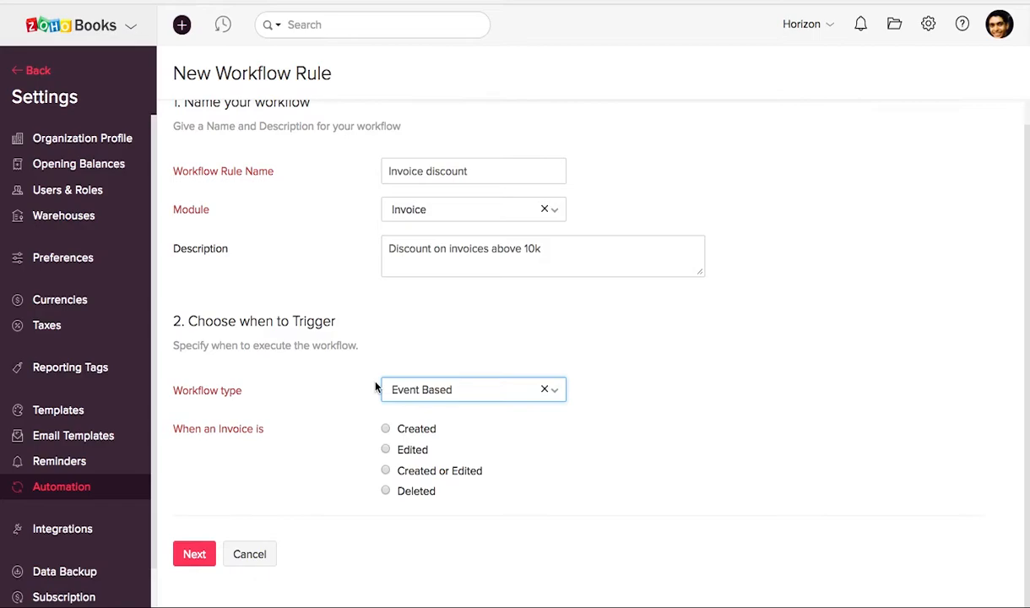
left_click(385, 428)
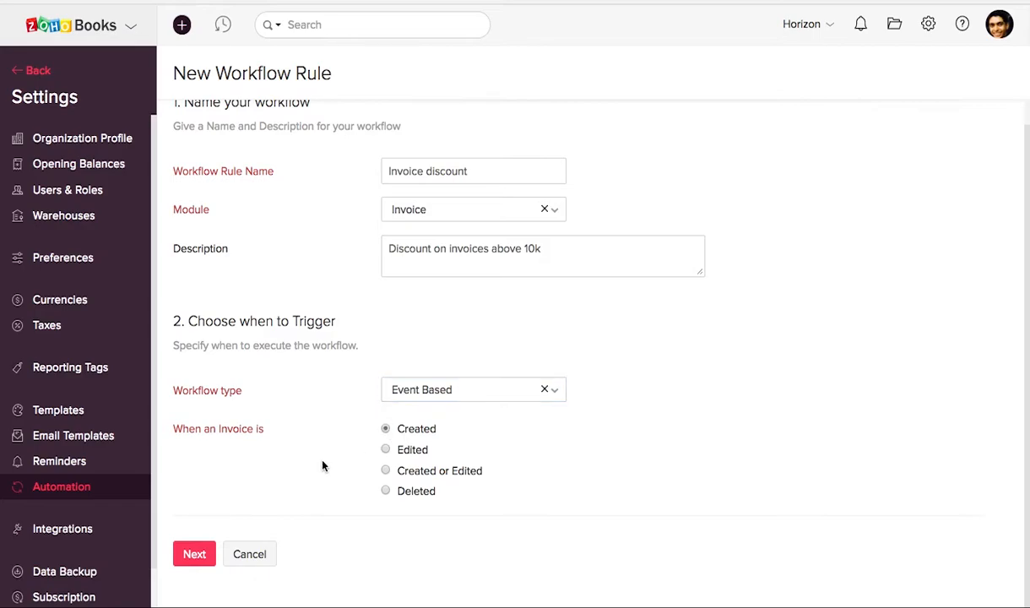
left_click(194, 553)
Filter the workflow trigger to invoices with a Total greater than 10000 and continue to the actions
scroll(341, 396, "down", 5)
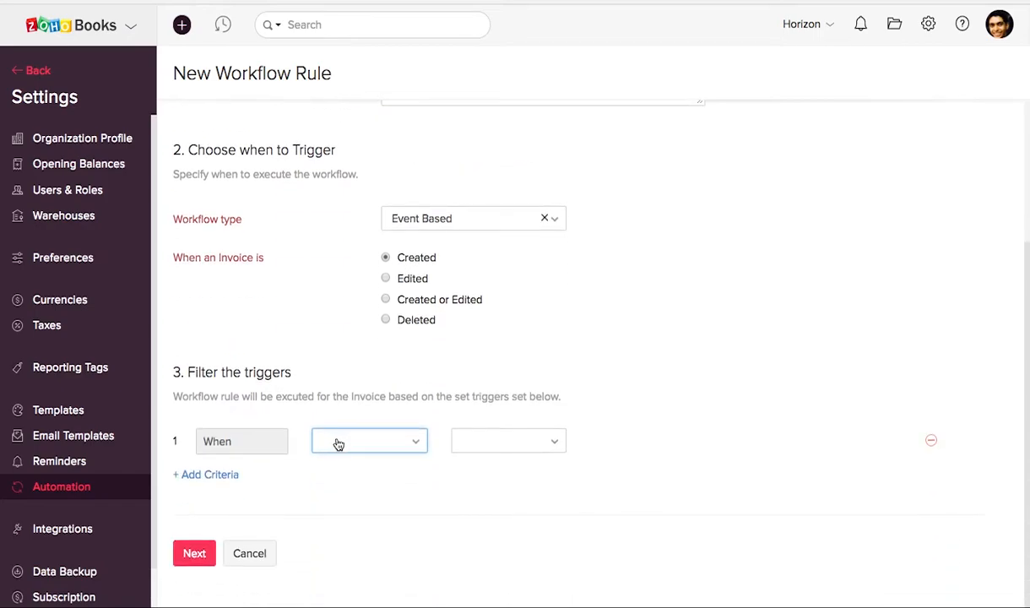
left_click(359, 446)
scroll(425, 469, "down", 2)
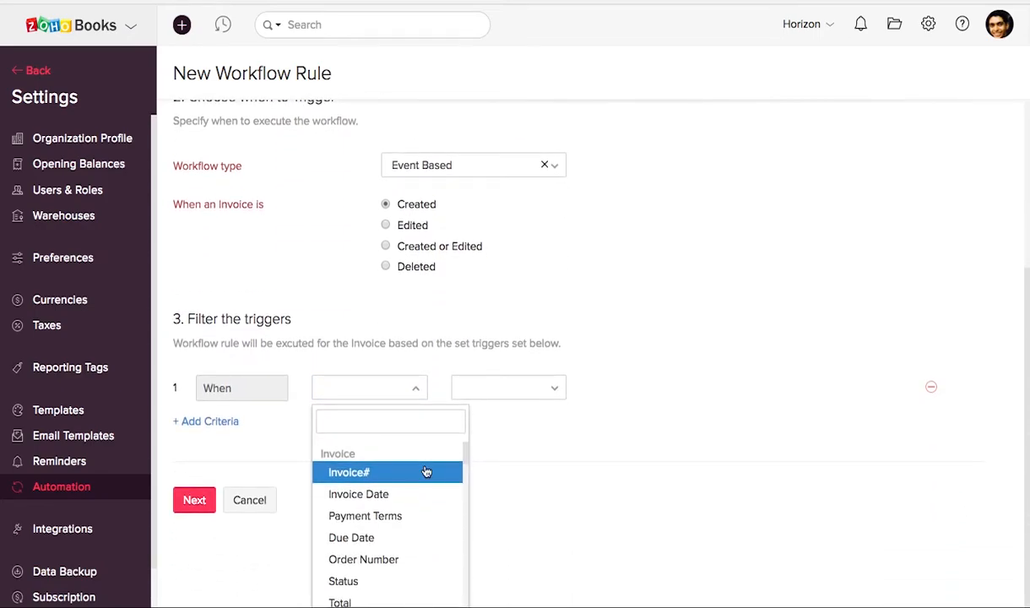
scroll(398, 550, "down", 3)
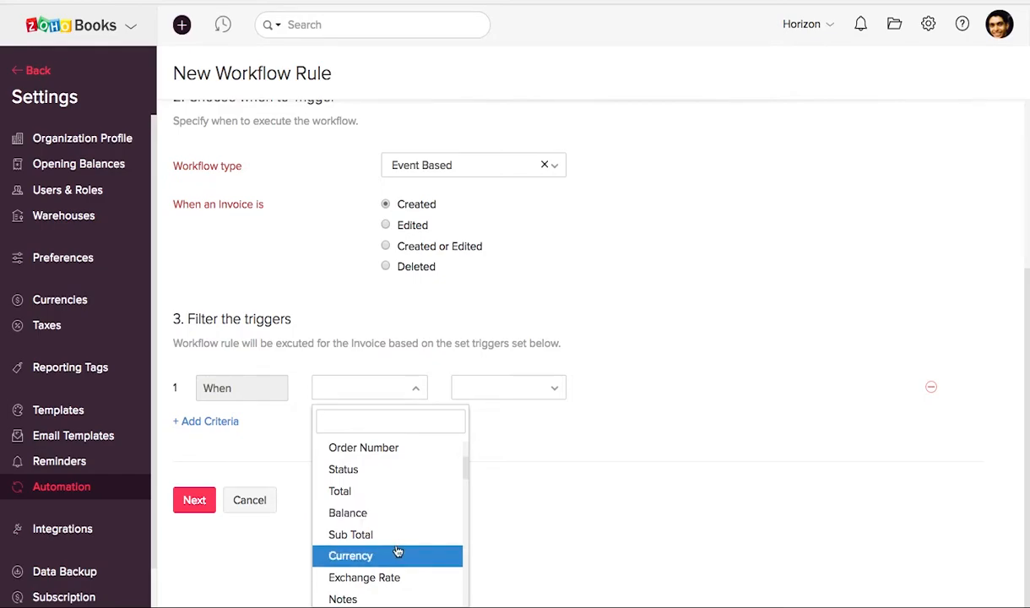
scroll(398, 551, "down", 3)
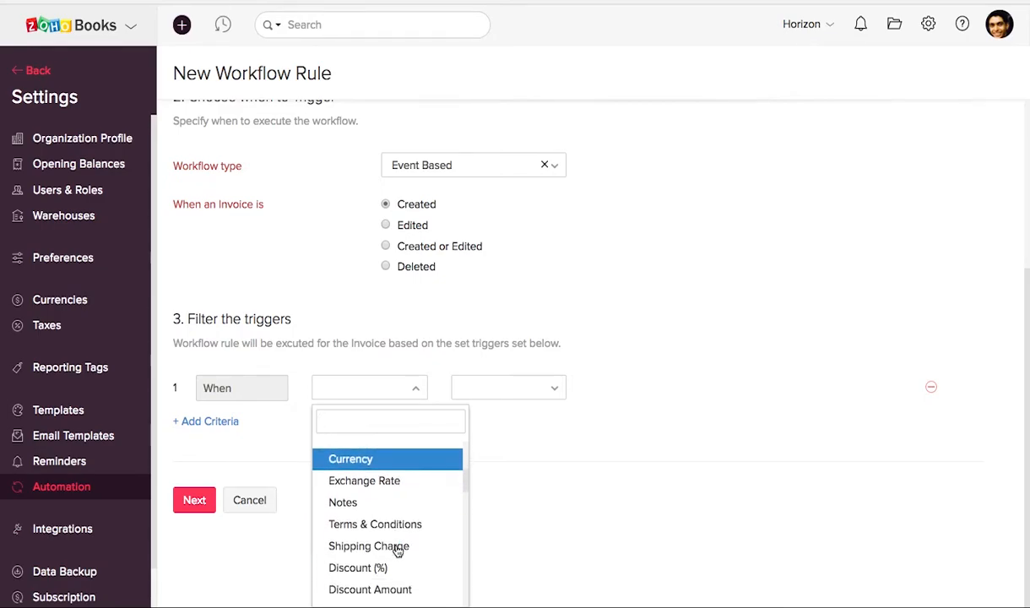
scroll(393, 540, "up", 3)
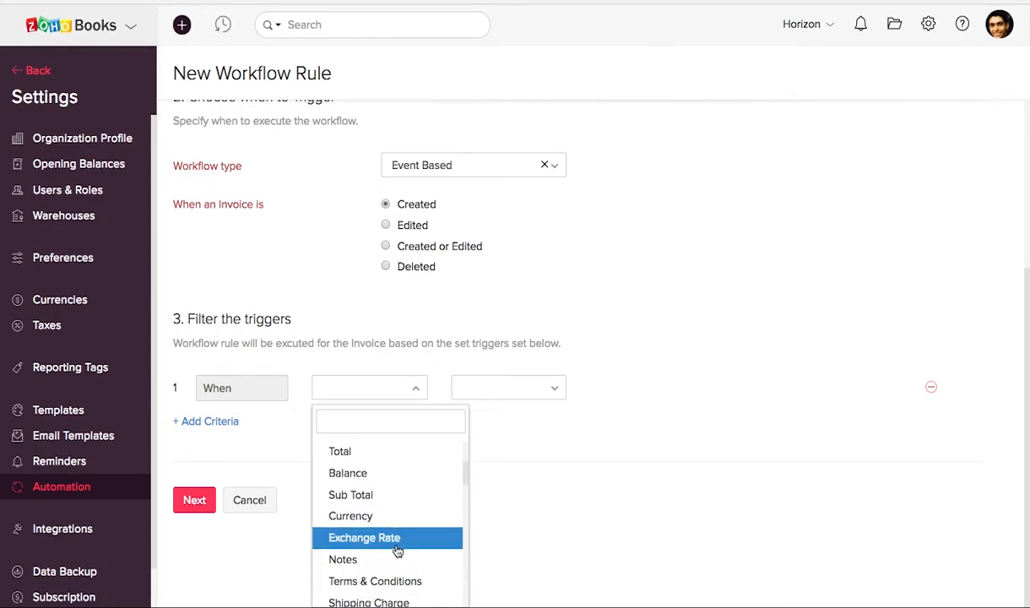
scroll(389, 523, "up", 2)
left_click(395, 500)
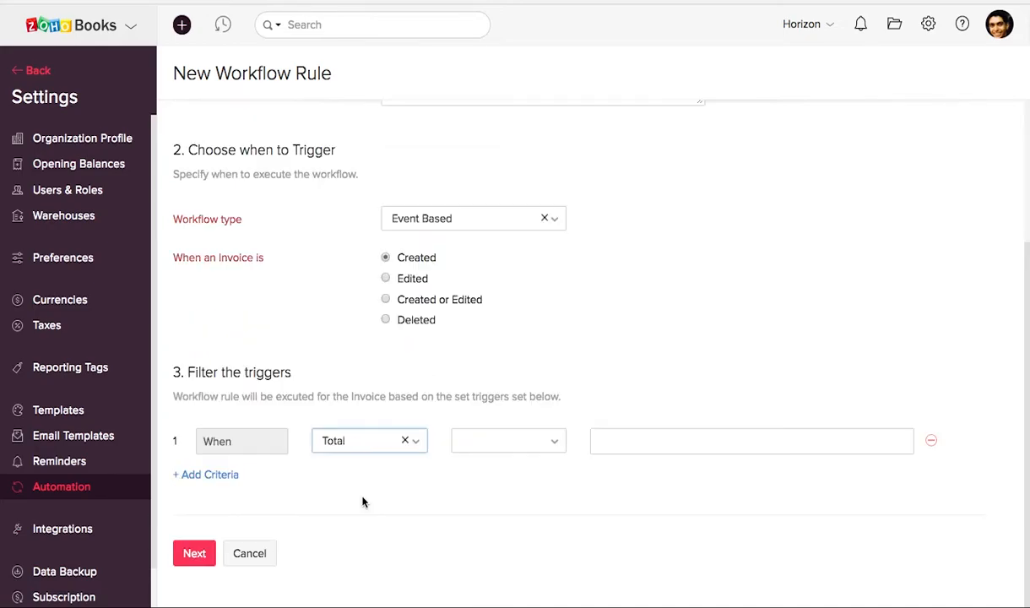
left_click(552, 451)
left_click(484, 555)
left_click(627, 443)
type("10000")
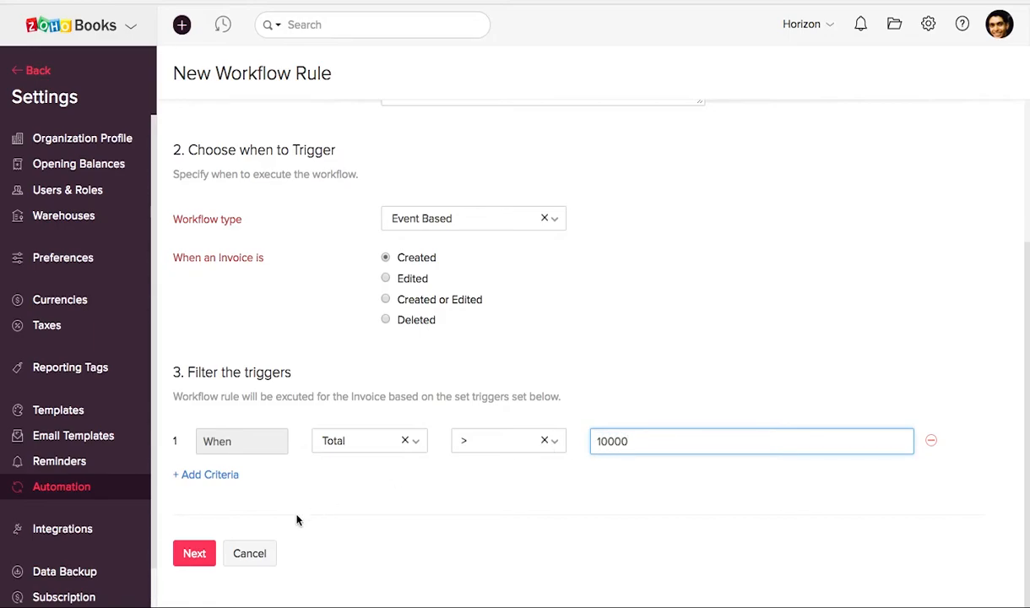
left_click(195, 553)
Add an immediate Email Alerts action that uses a new email alert named "Invoice discount"
scroll(402, 467, "down", 2)
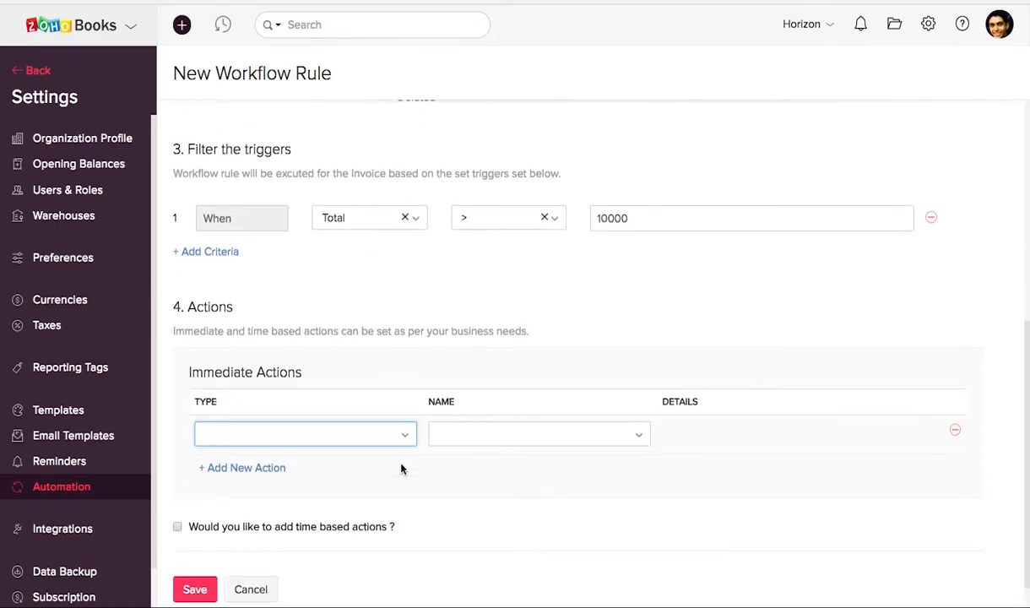
left_click(356, 407)
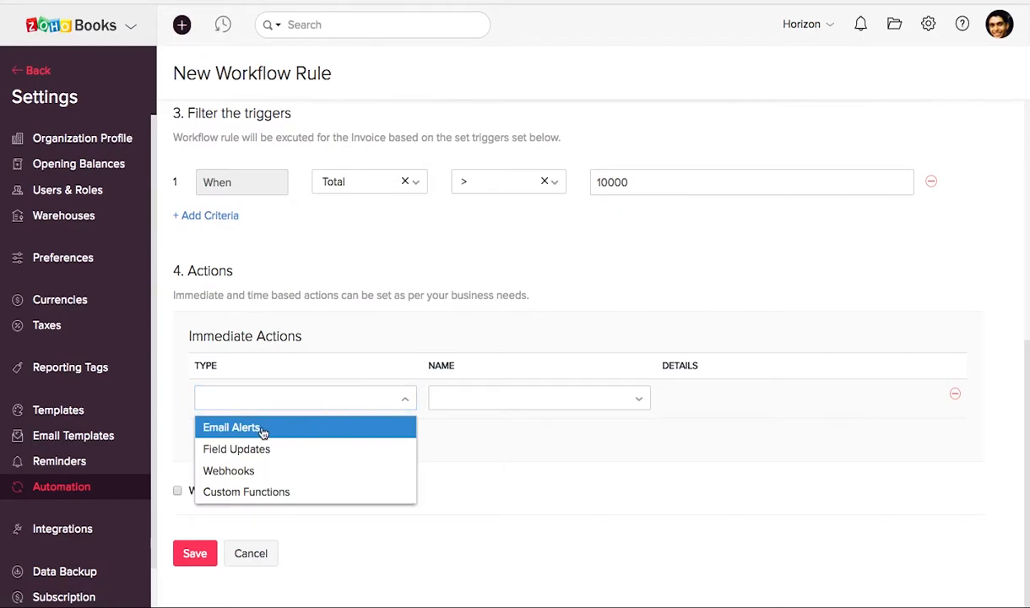
left_click(262, 430)
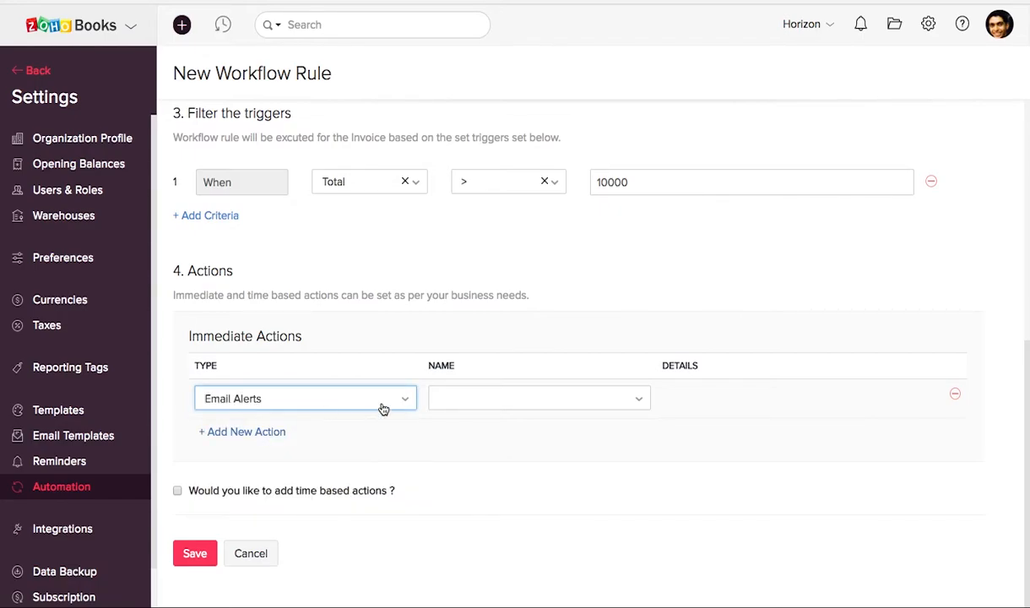
left_click(483, 407)
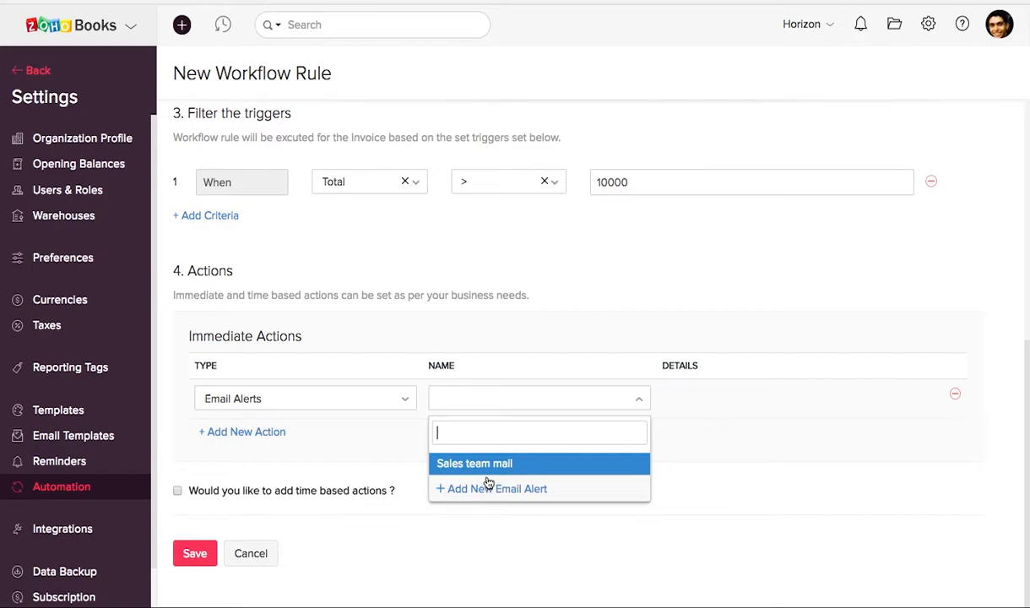
left_click(510, 489)
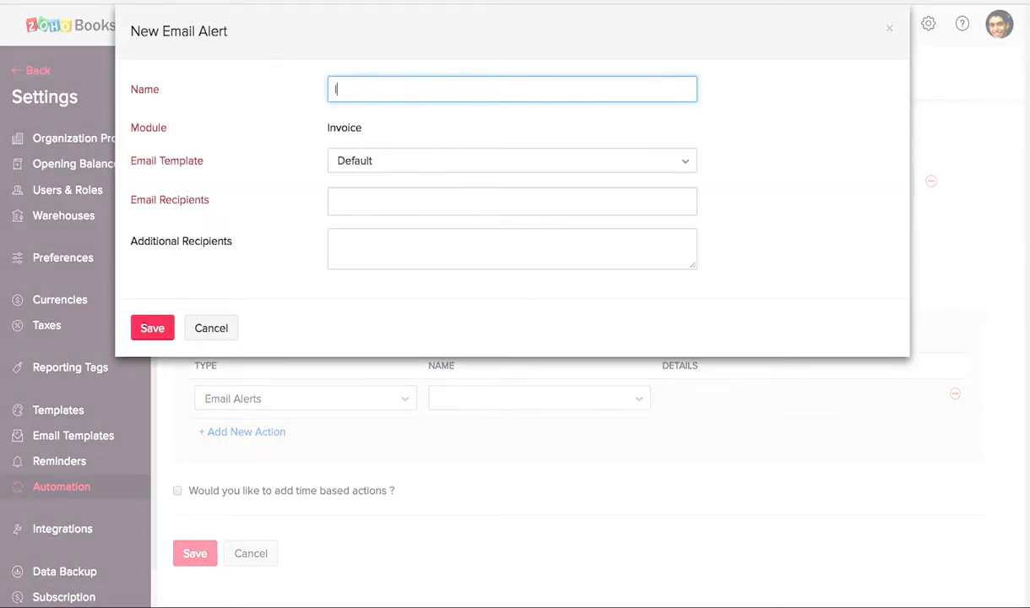
type("Invoice discount")
Add the last user in the Users group as the alert's email recipient, and save both the alert and the workflow rule
left_click(369, 211)
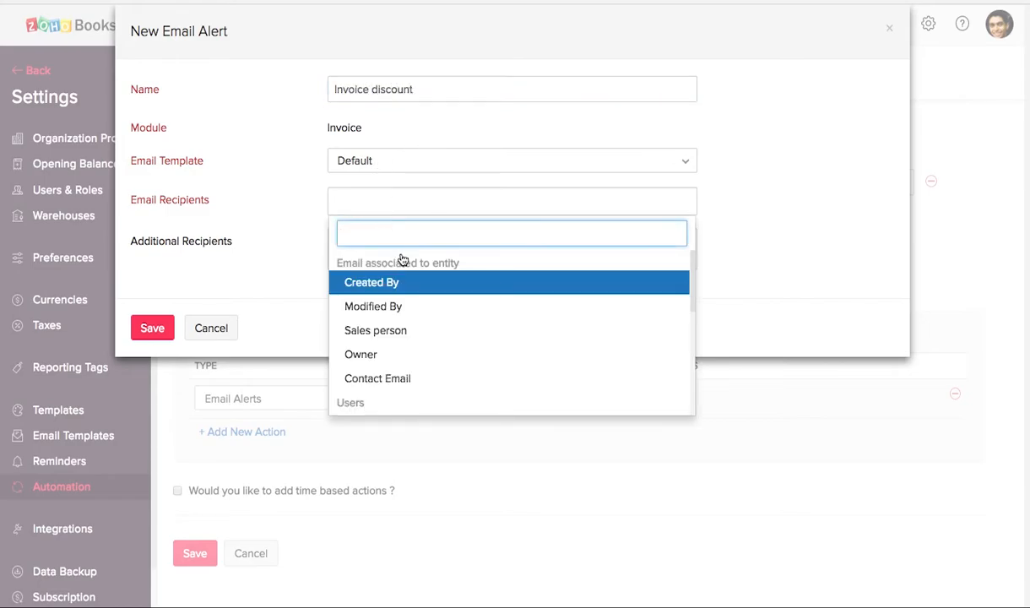
scroll(423, 335, "down", 2)
scroll(423, 335, "up", 1)
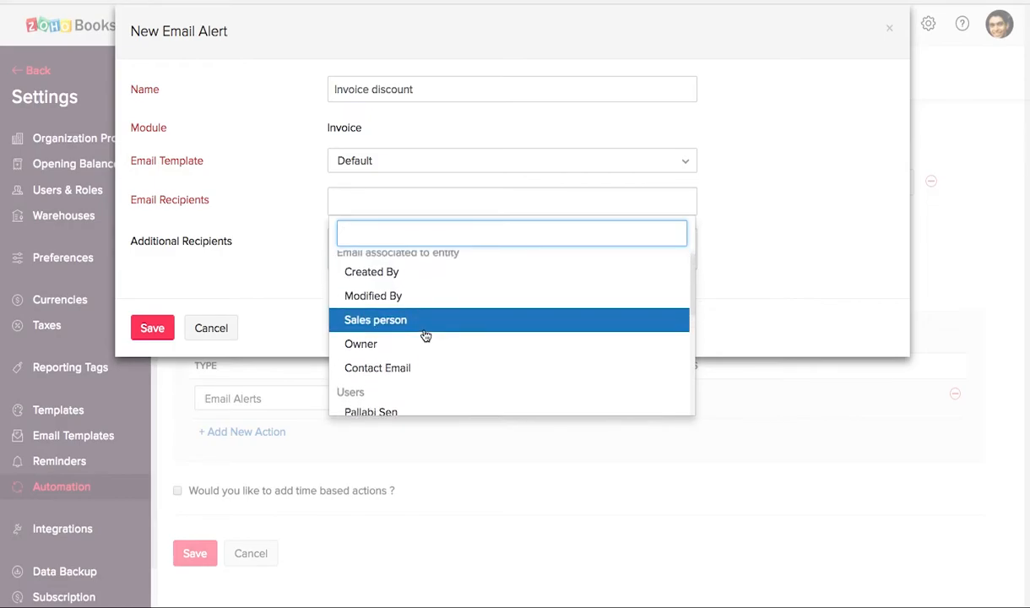
scroll(422, 335, "down", 4)
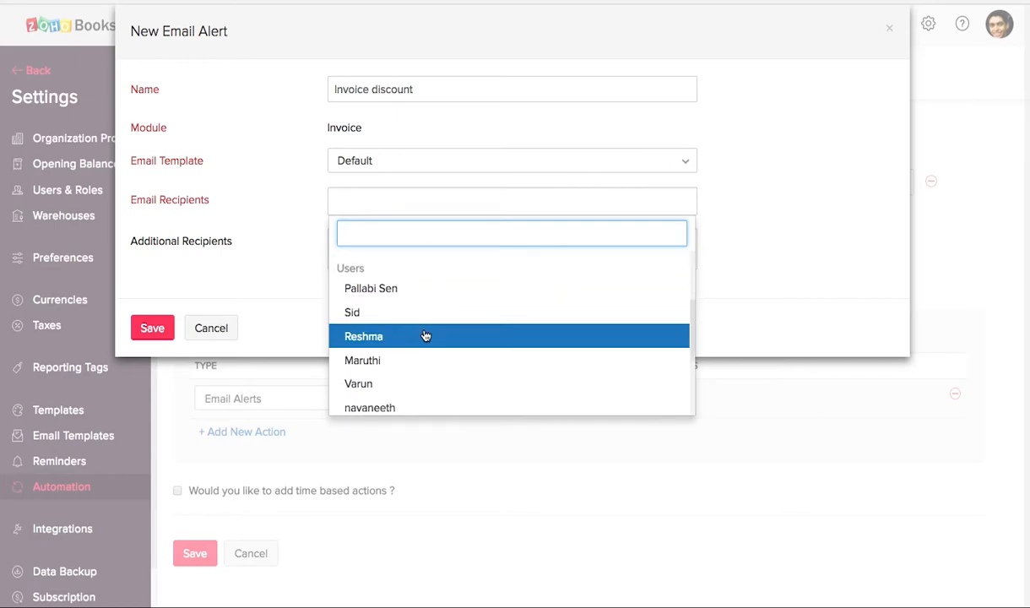
scroll(394, 385, "down", 1)
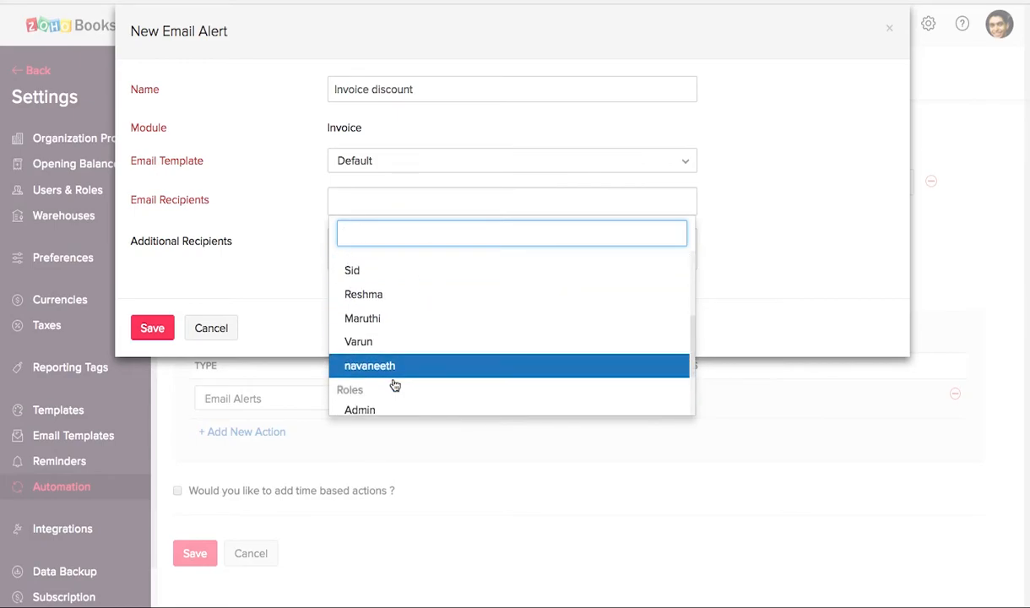
left_click(376, 363)
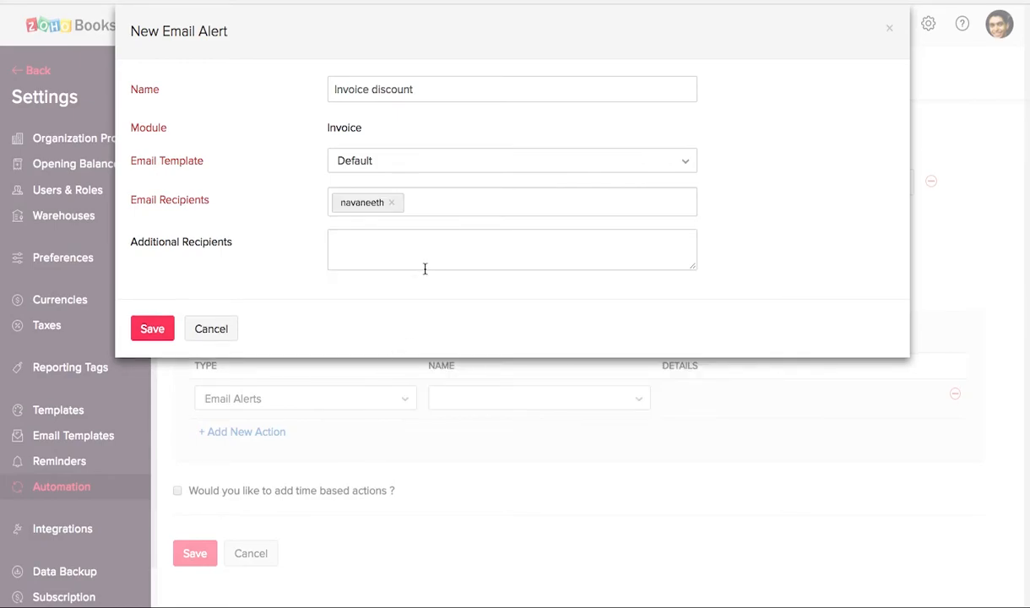
left_click(157, 331)
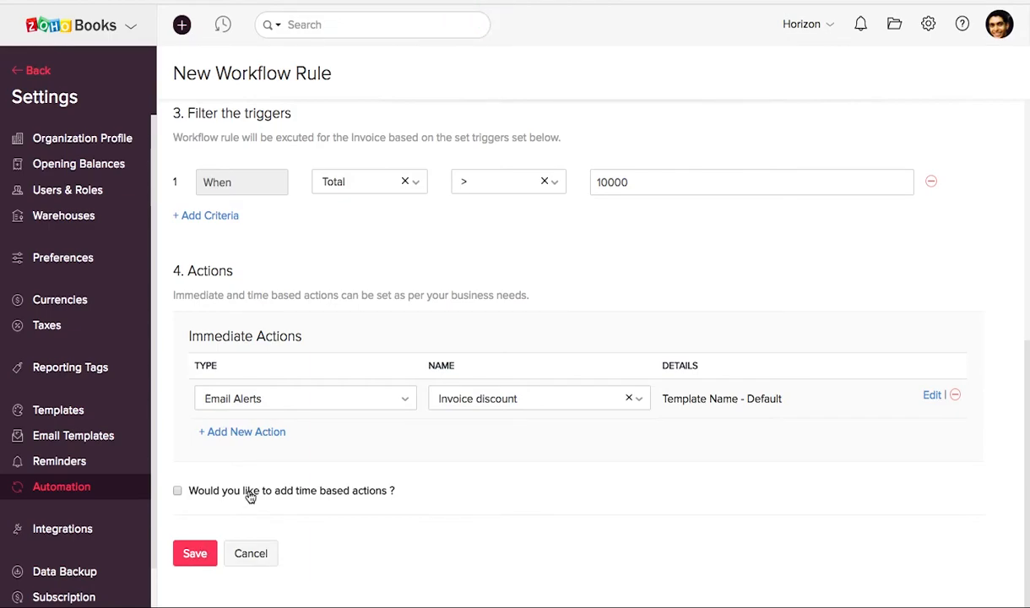
left_click(196, 555)
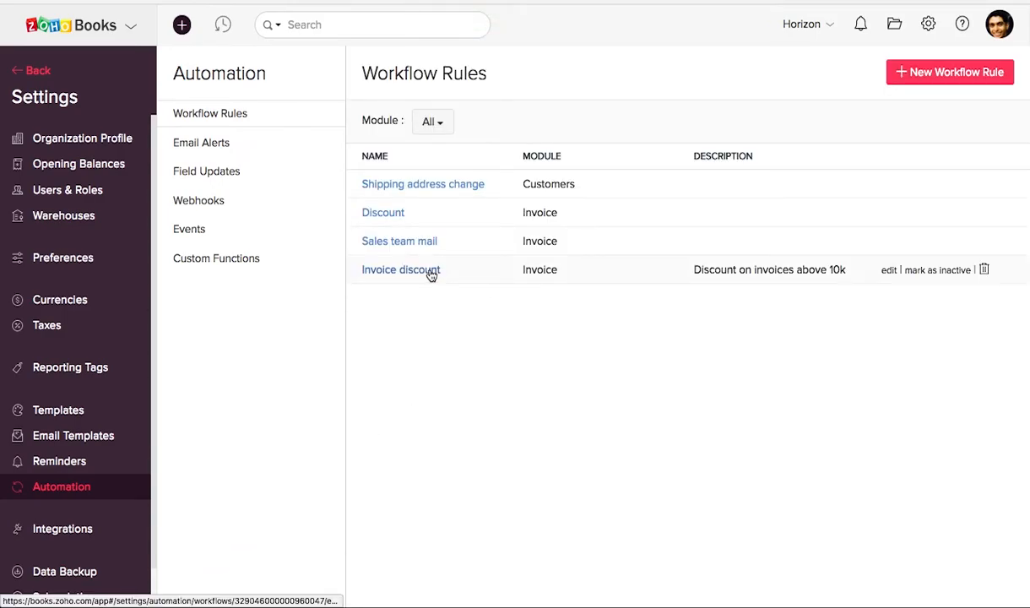
Review the Email Alerts, Field Updates and Webhooks lists, and view the new webhook form without saving it
left_click(202, 144)
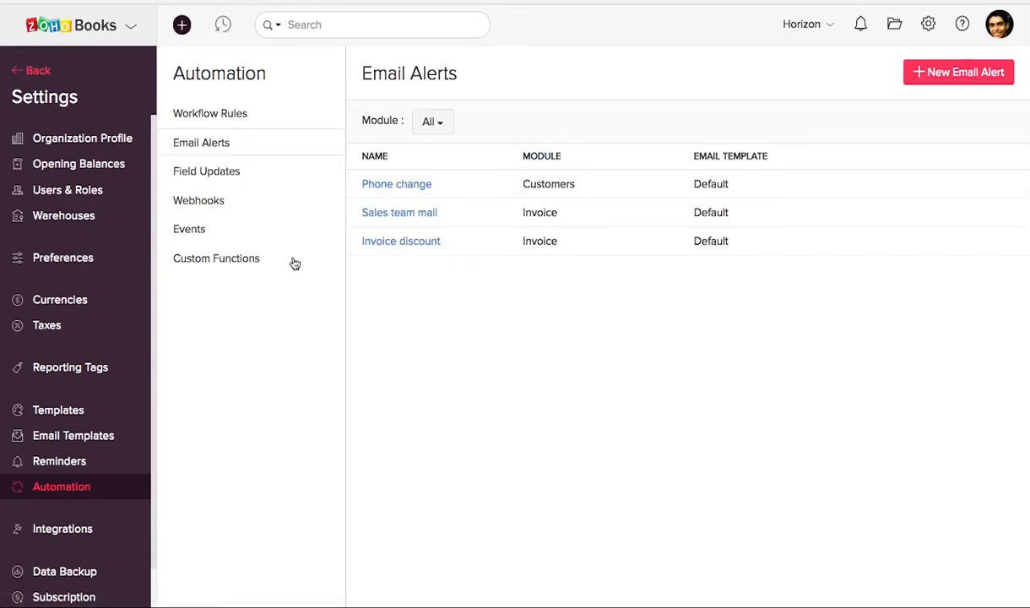
left_click(225, 177)
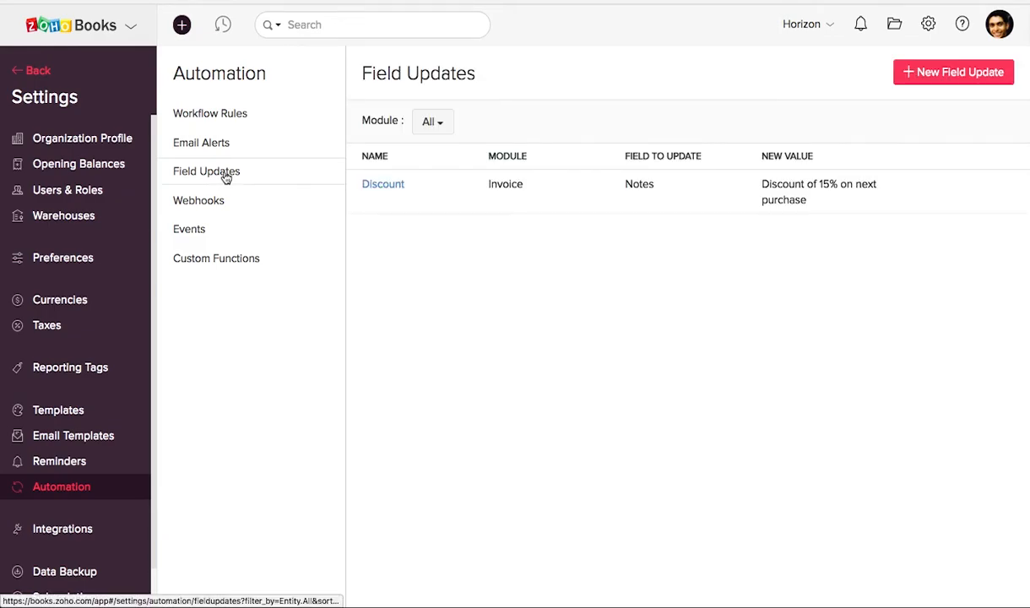
left_click(214, 202)
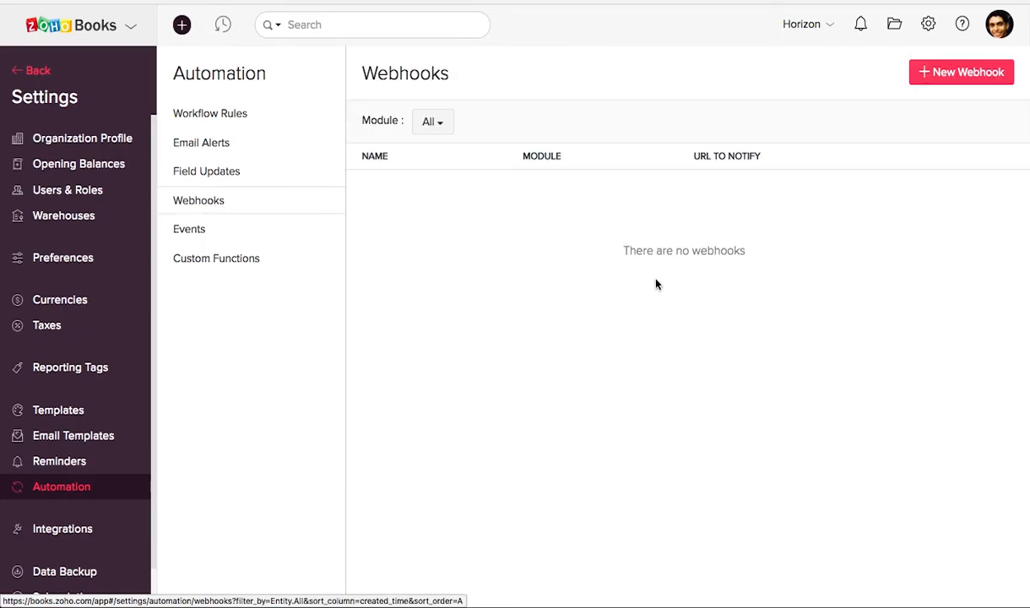
left_click(934, 72)
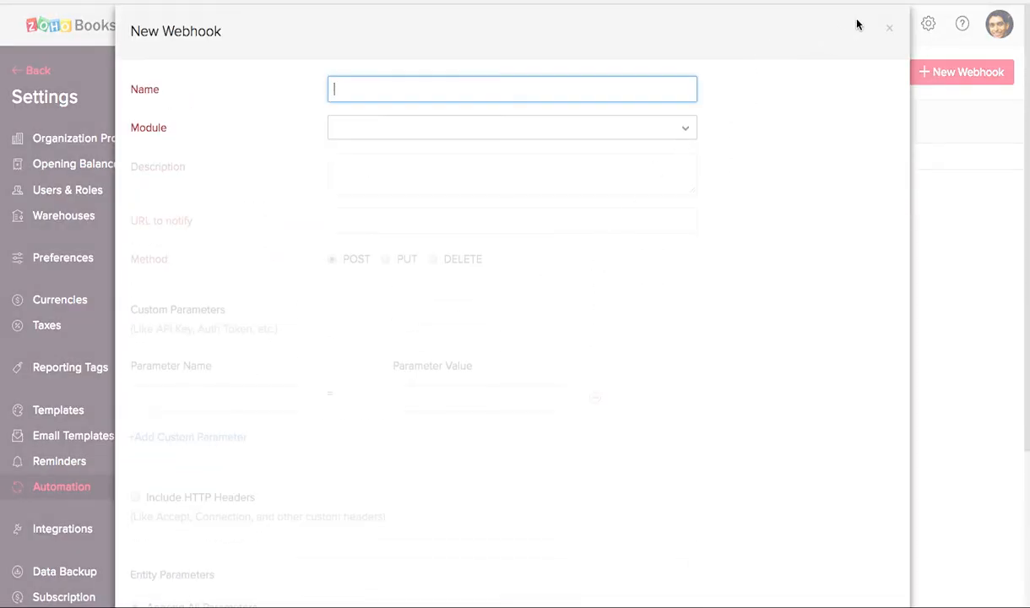
left_click(889, 31)
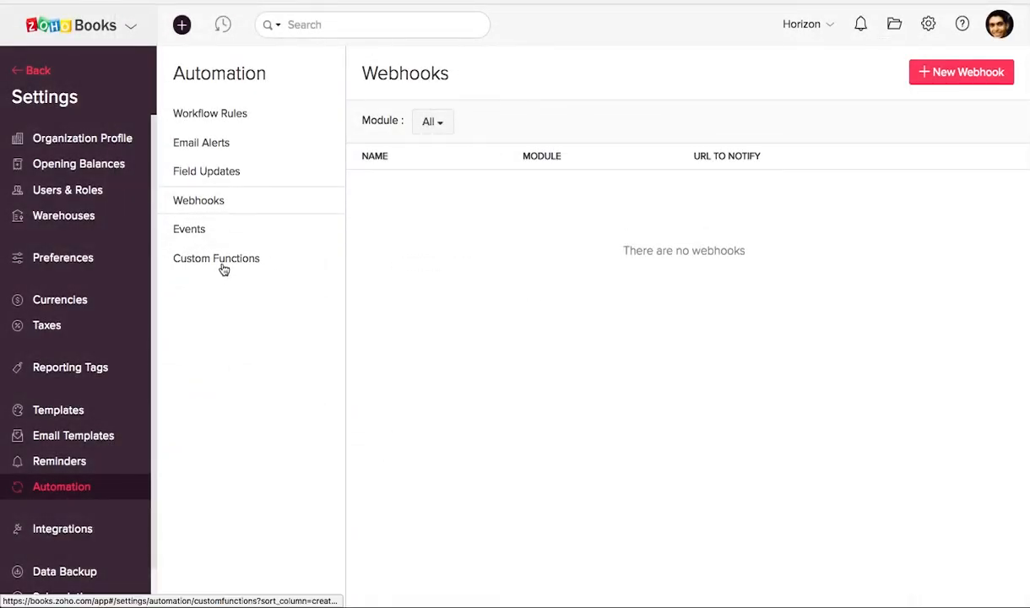
Open a new custom function form from the Automation settings and examine the available Deluge tasks
left_click(214, 261)
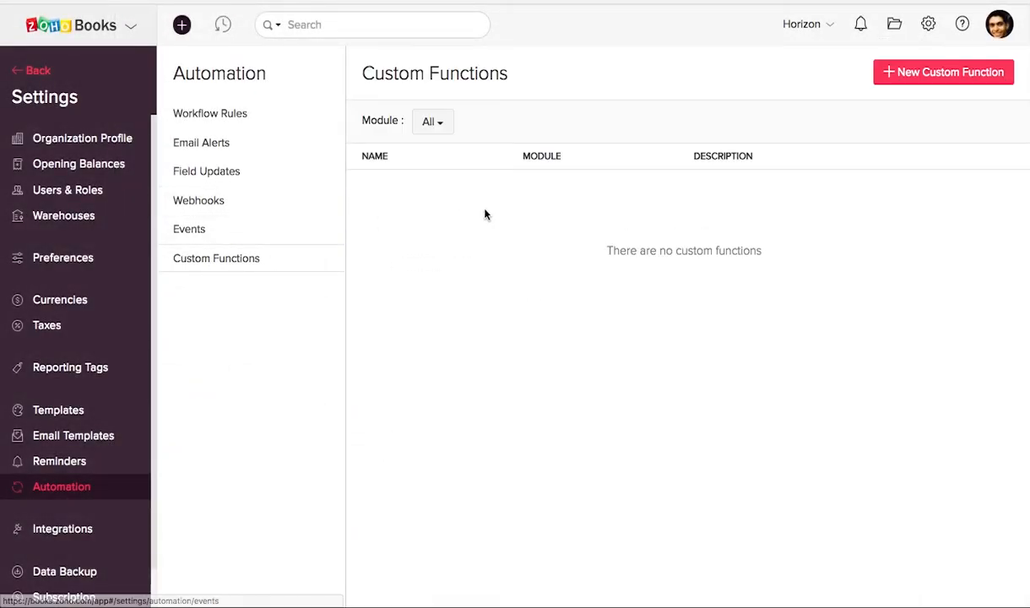
left_click(919, 75)
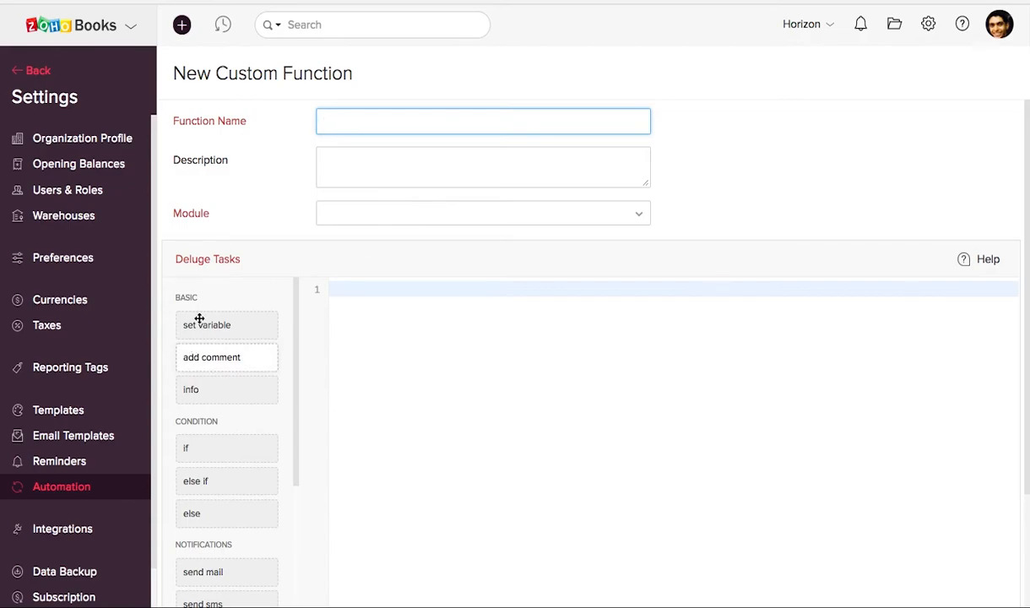
scroll(217, 384, "down", 3)
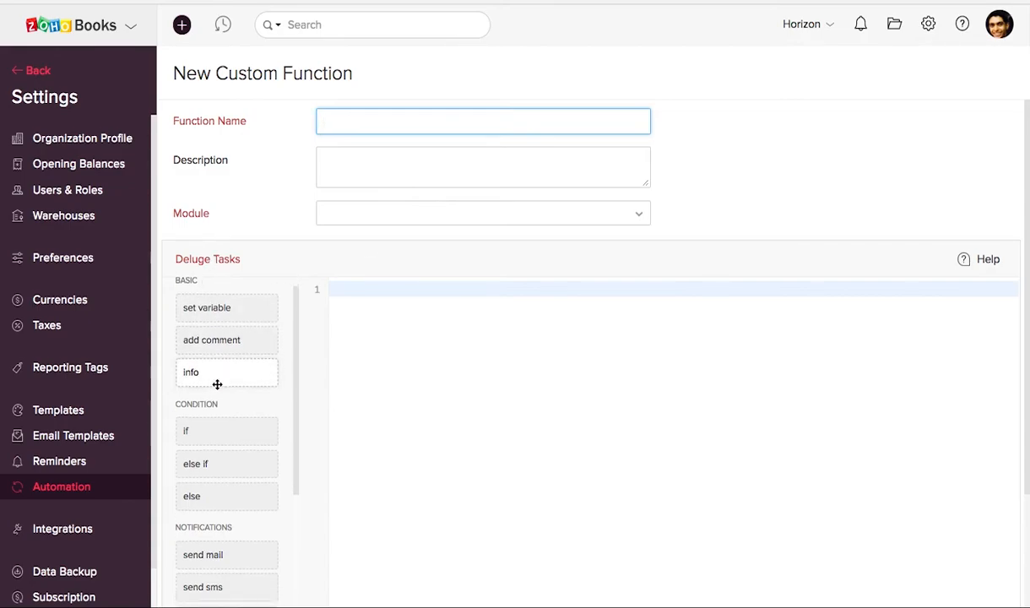
scroll(217, 384, "down", 3)
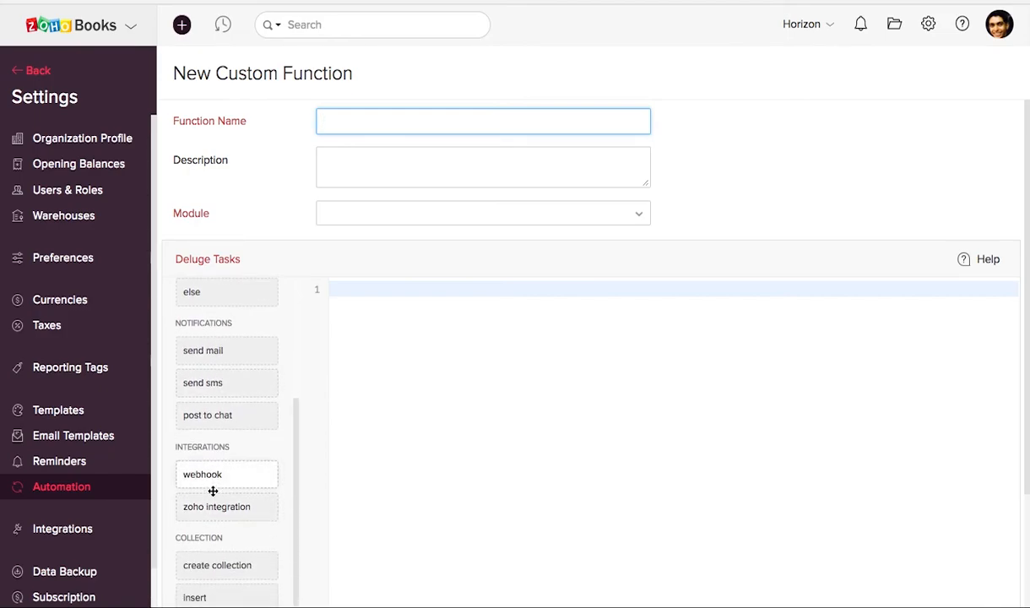
scroll(211, 487, "down", 3)
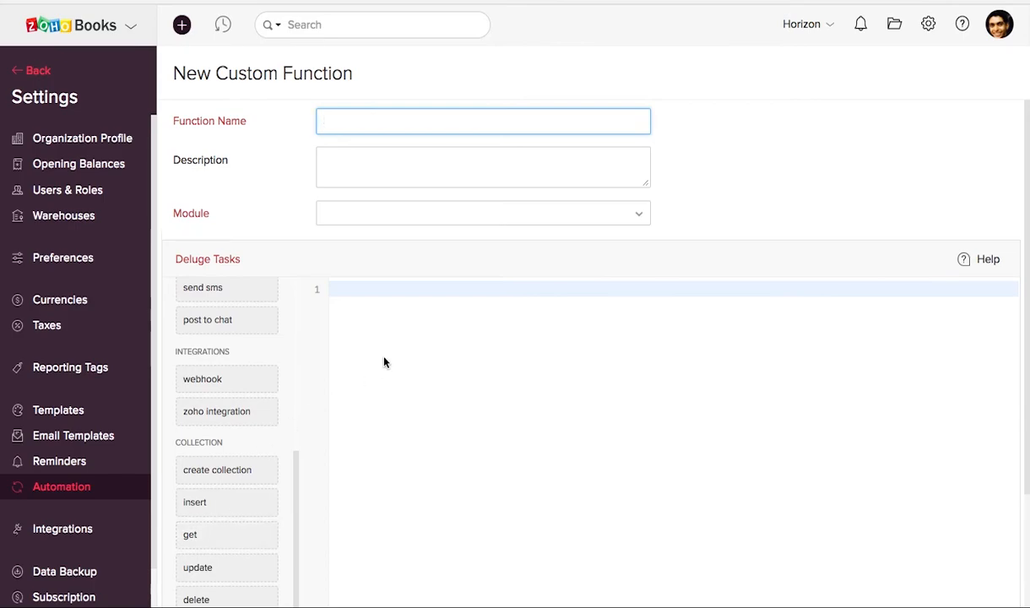
scroll(543, 385, "down", 3)
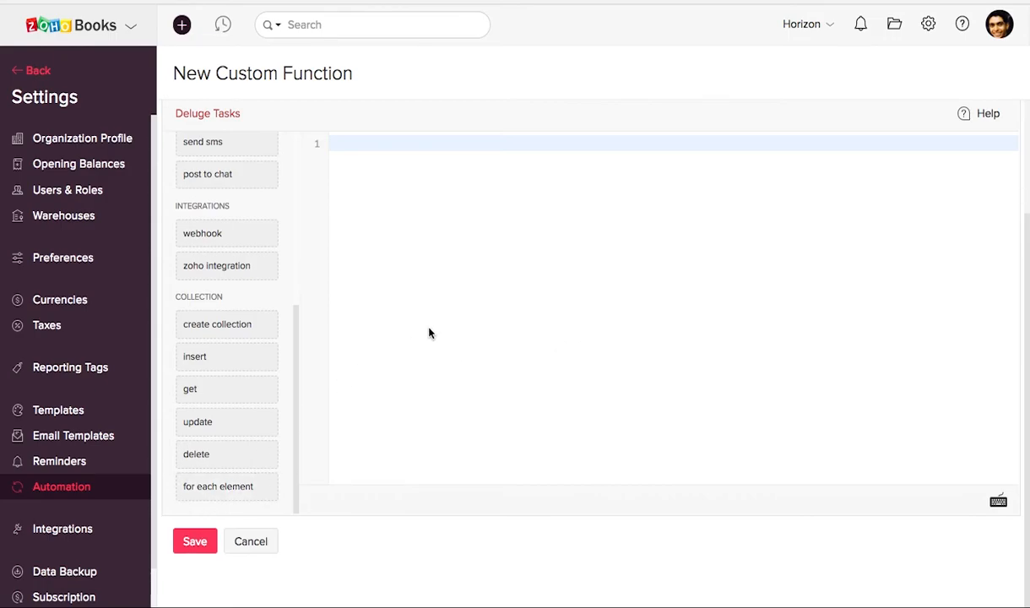
scroll(428, 333, "up", 3)
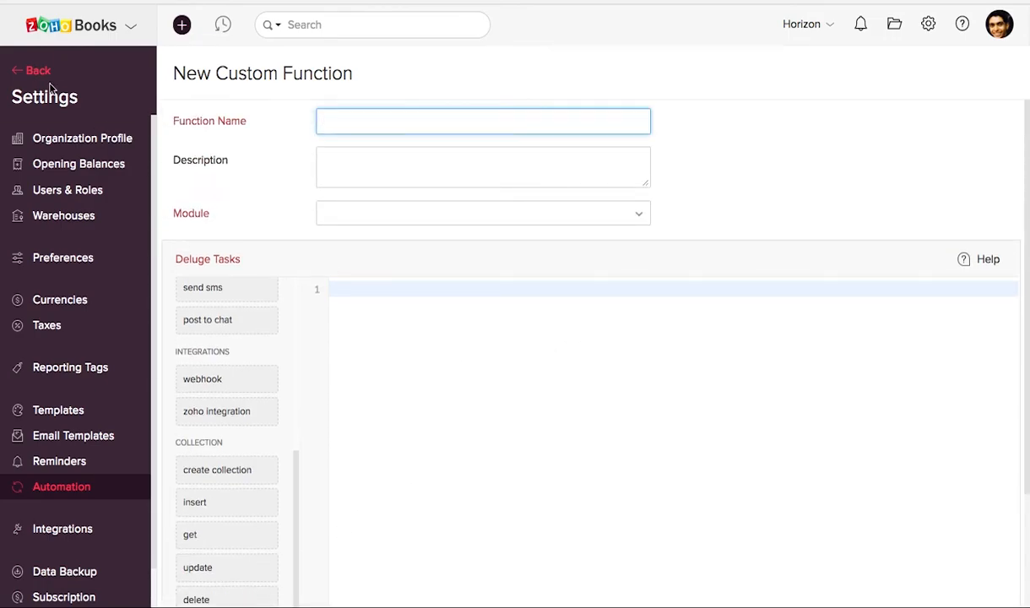